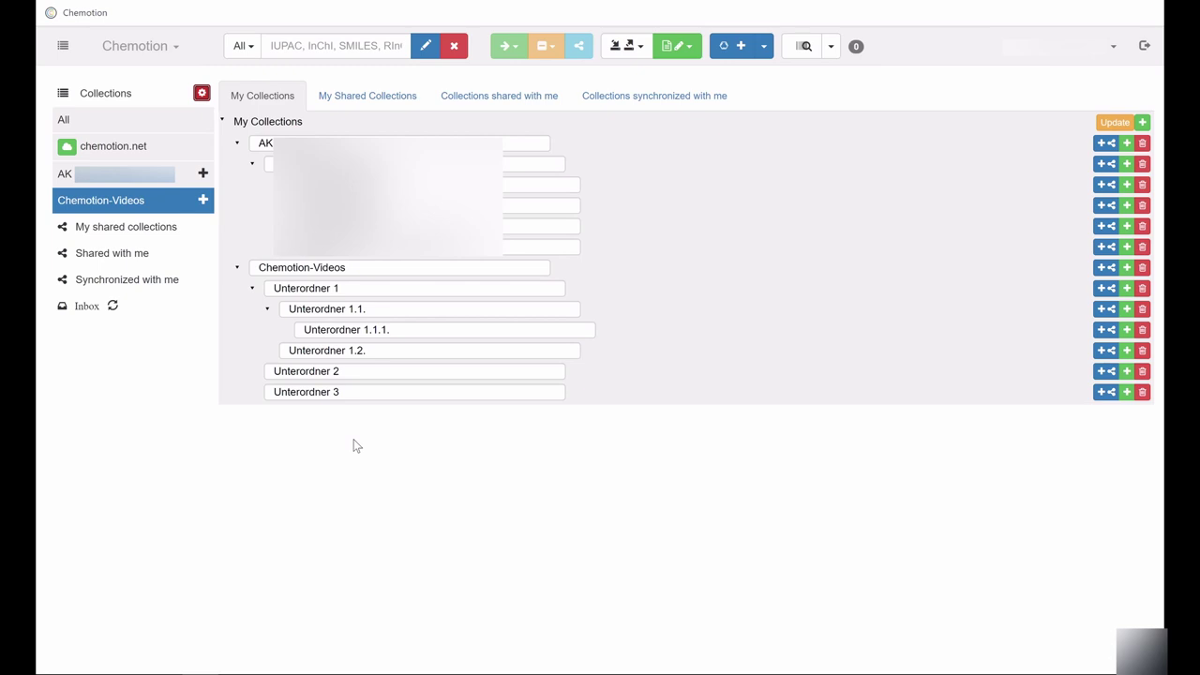
Create a new top-level collection under My Collections and name it AC-F-Praktikum.
click(1143, 123)
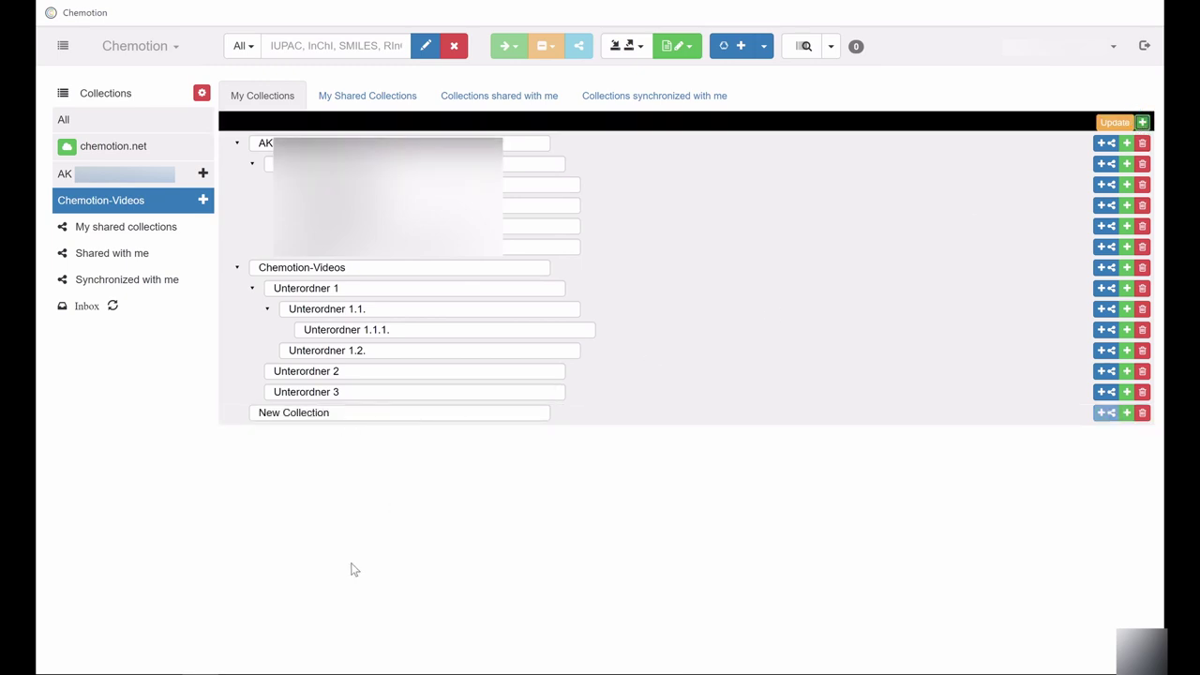
click(377, 418)
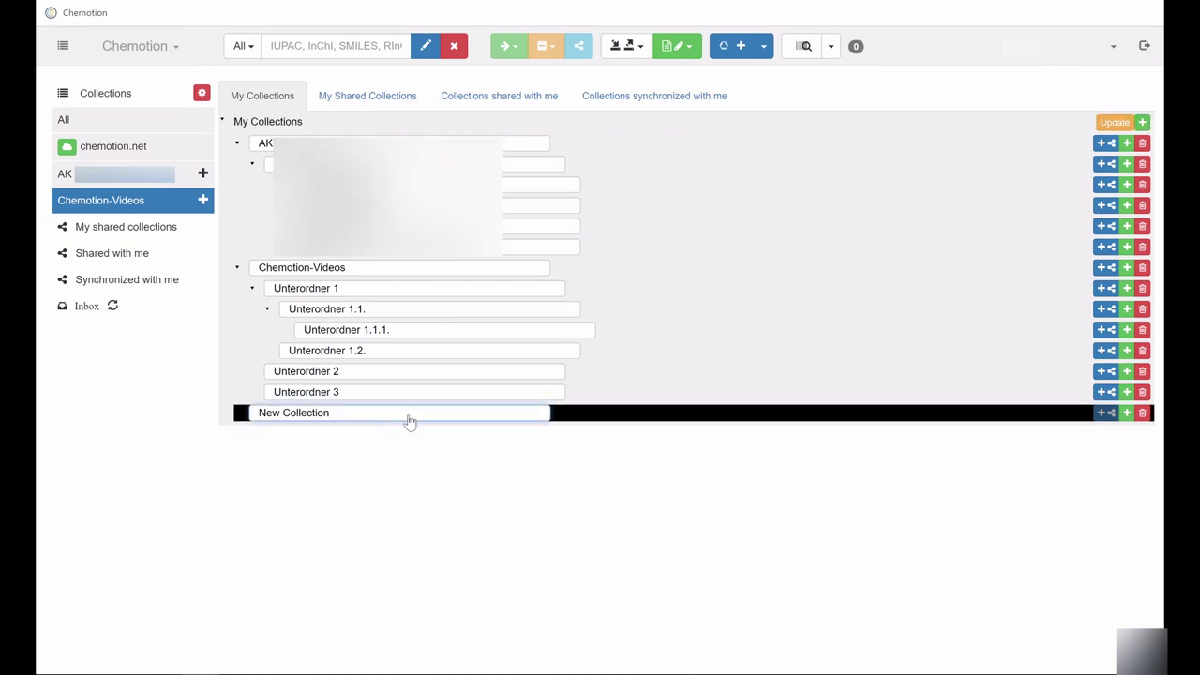
key(BackSpace)
key(BackSpace)
key(BackSpace)
key(BackSpace)
key(BackSpace)
key(BackSpace)
key(BackSpace)
key(BackSpace)
key(BackSpace)
key(BackSpace)
key(BackSpace)
text(AC-F-Praktikum)
click(427, 439)
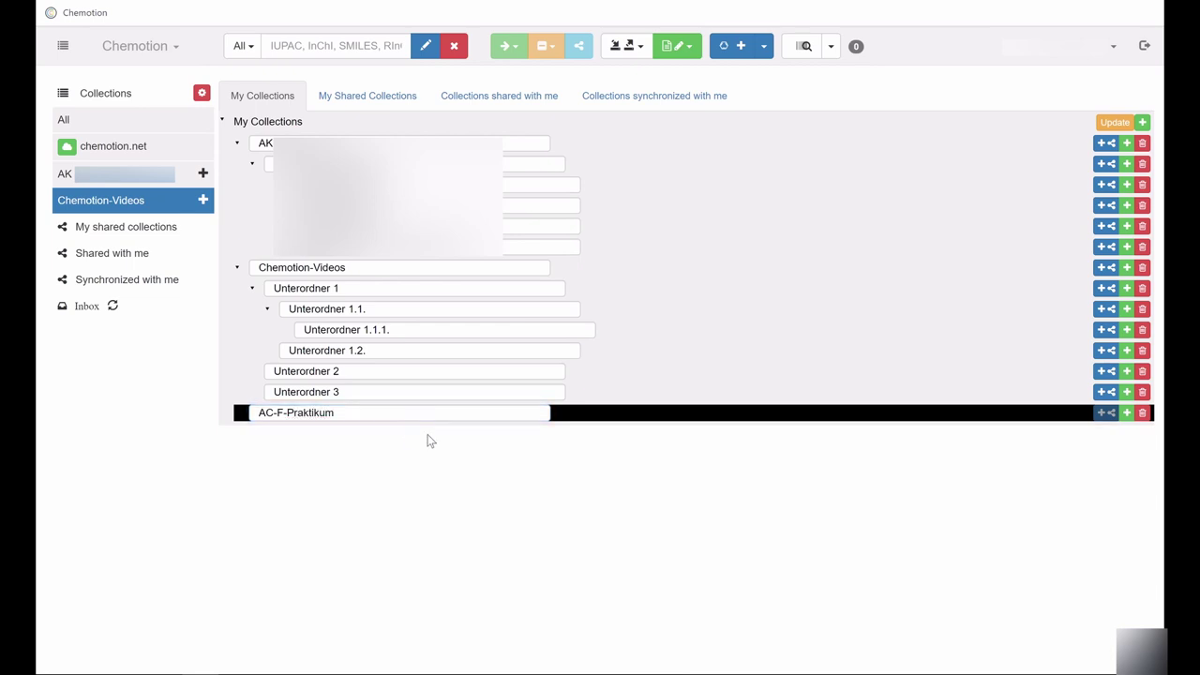
Add a subcollection named Koordinationschemie to the AC-F-Praktikum collection.
click(1127, 414)
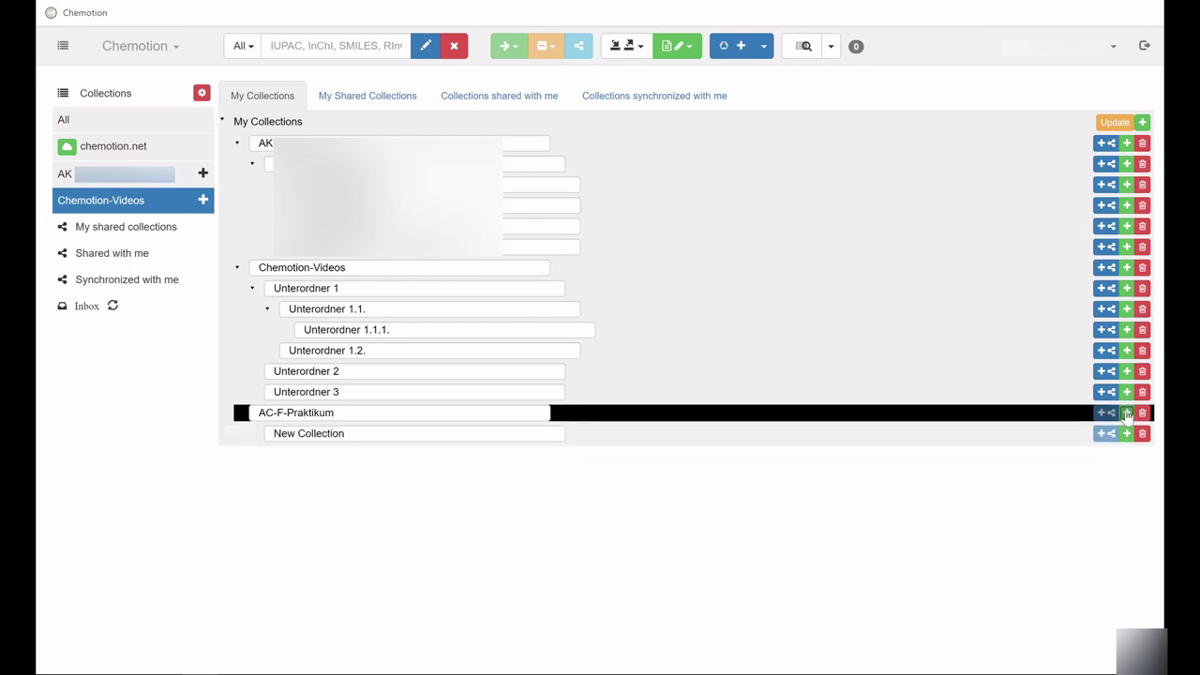
click(439, 436)
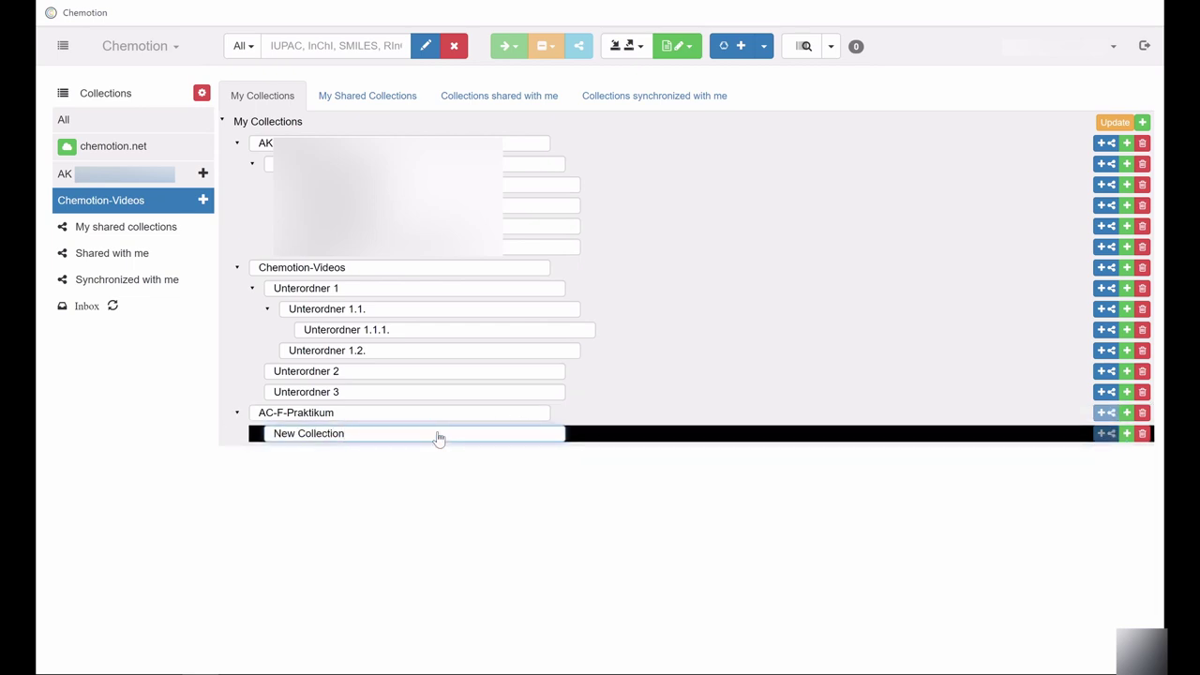
key(BackSpace)
key(BackSpace)
key(BackSpace)
key(BackSpace)
key(BackSpace)
key(BackSpace)
key(BackSpace)
key(BackSpace)
key(BackSpace)
key(BackSpace)
key(BackSpace)
key(BackSpace)
key(BackSpace)
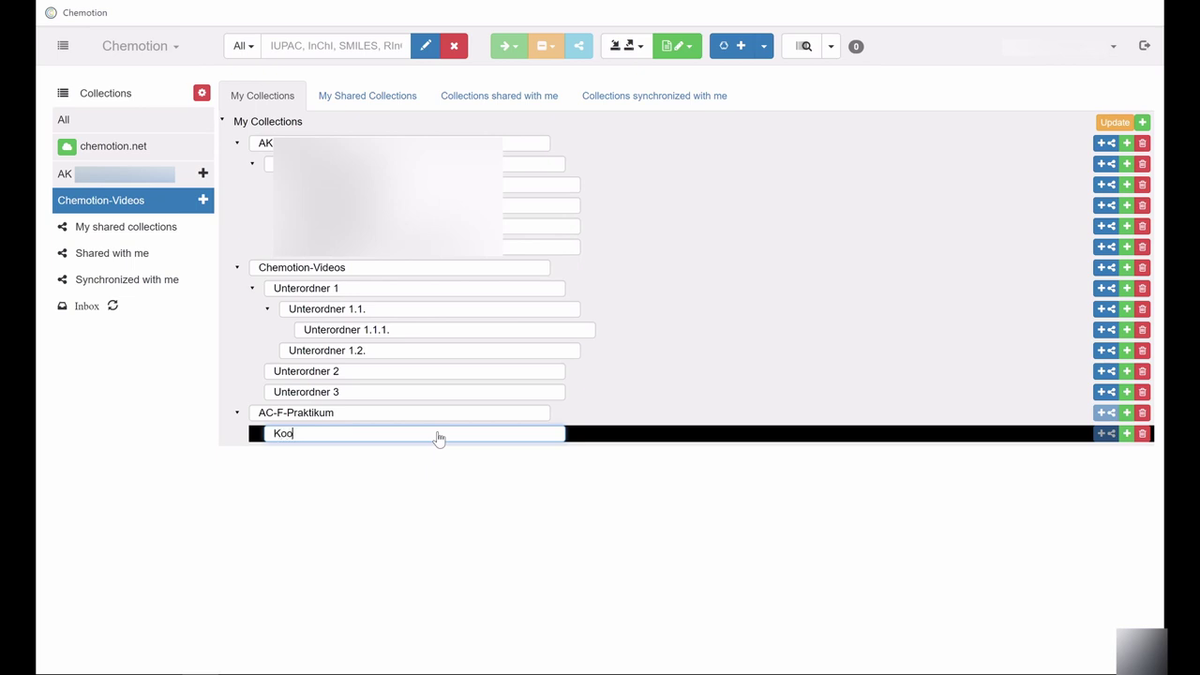
text(Koordinationschemie)
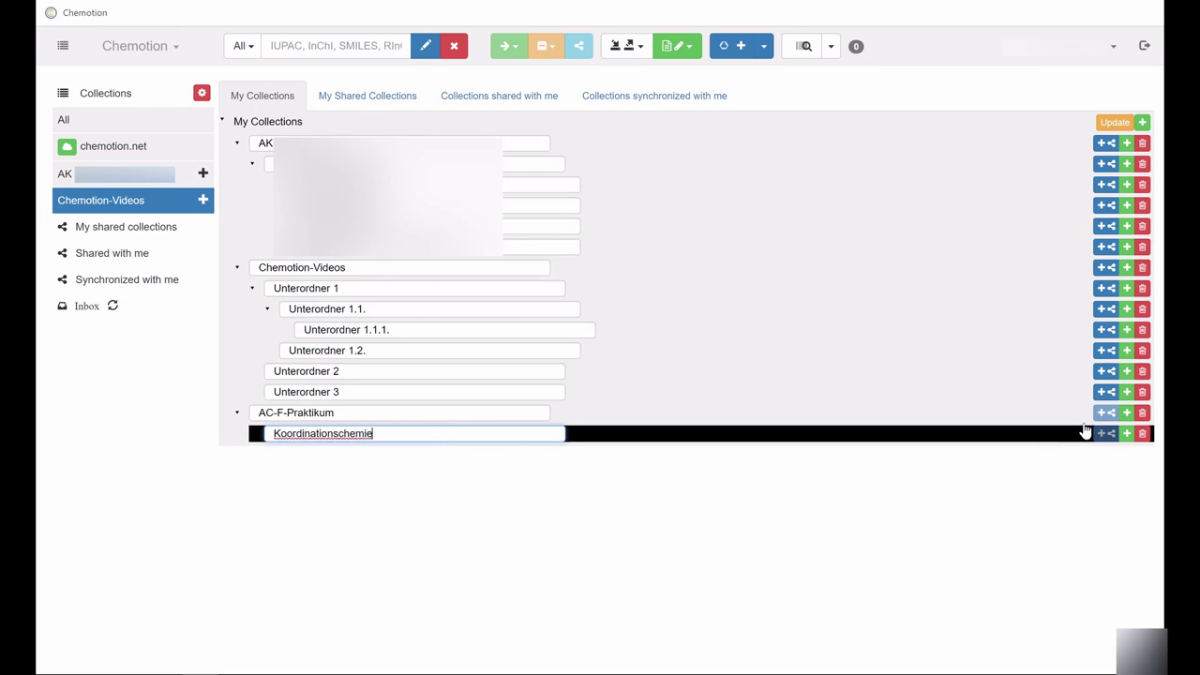
Add another subcollection to AC-F-Praktikum and name it Festkörperchemie.
click(1126, 413)
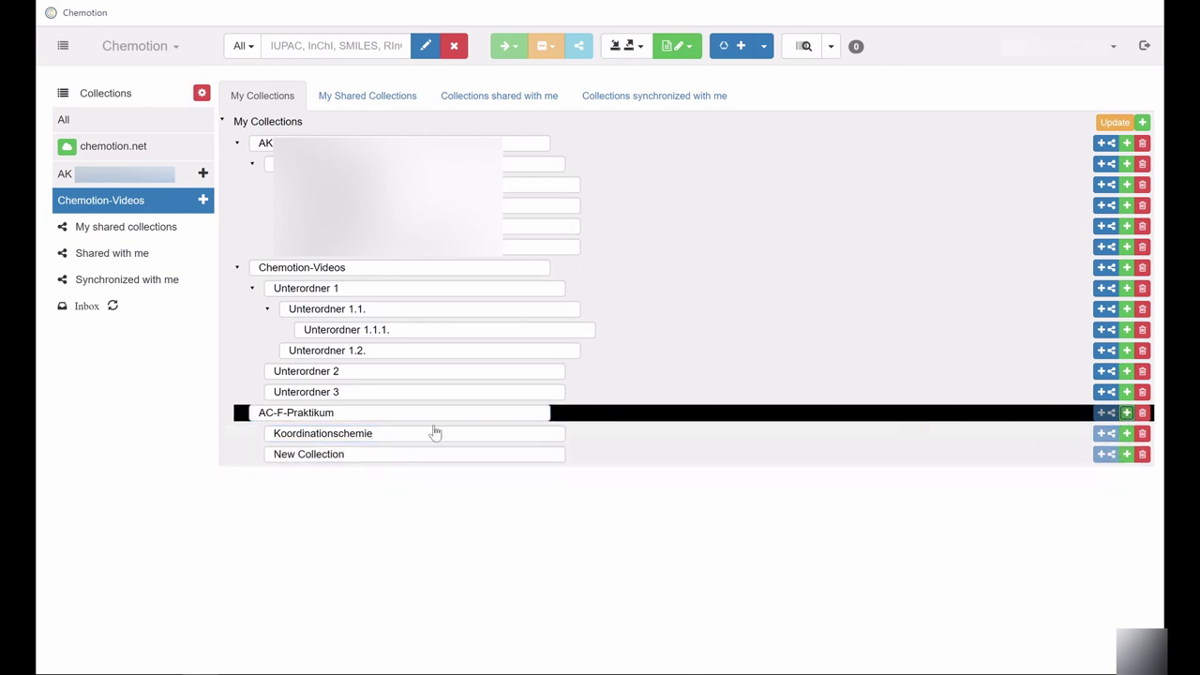
click(360, 458)
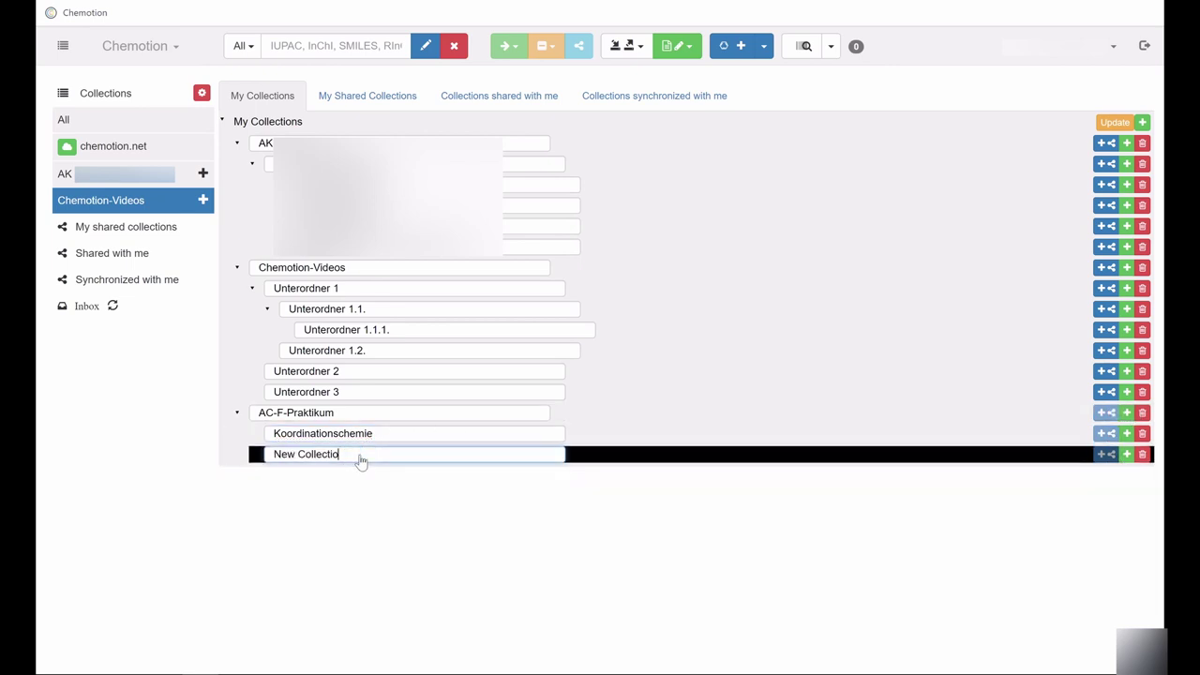
key(BackSpace)
key(BackSpace)
key(BackSpace)
key(BackSpace)
key(BackSpace)
key(BackSpace)
key(BackSpace)
key(BackSpace)
key(BackSpace)
key(BackSpace)
key(BackSpace)
key(BackSpace)
key(BackSpace)
click(391, 488)
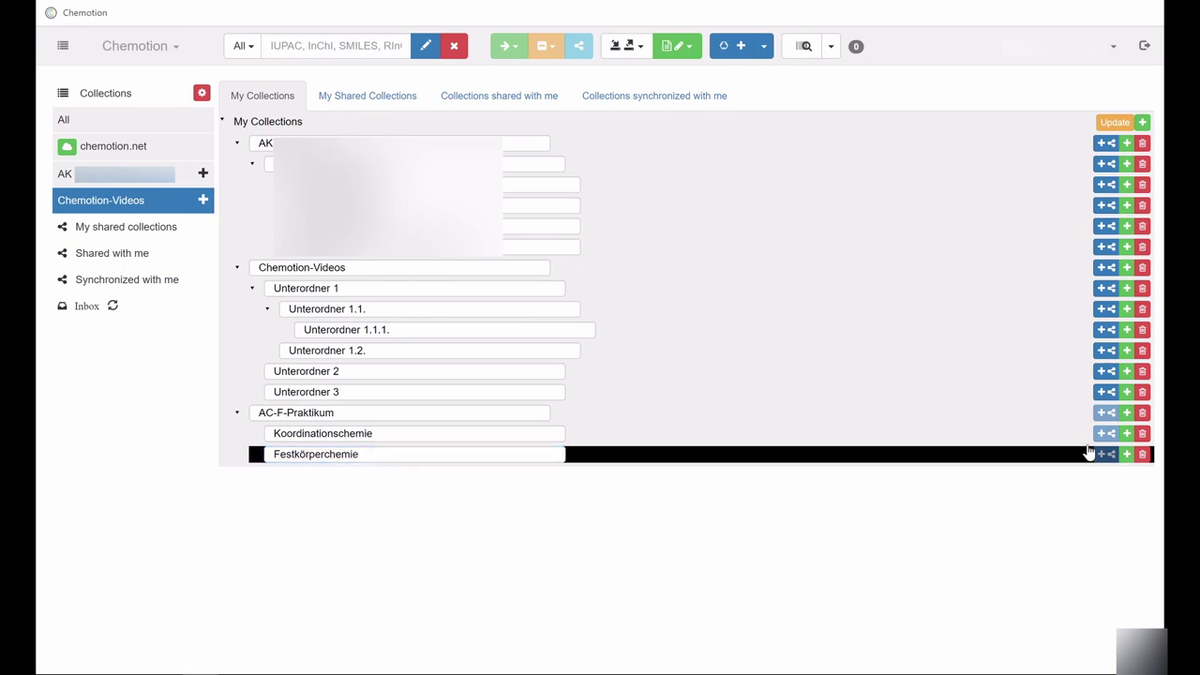
Add a third subcollection to AC-F-Praktikum and name it Nanochemie.
click(1127, 413)
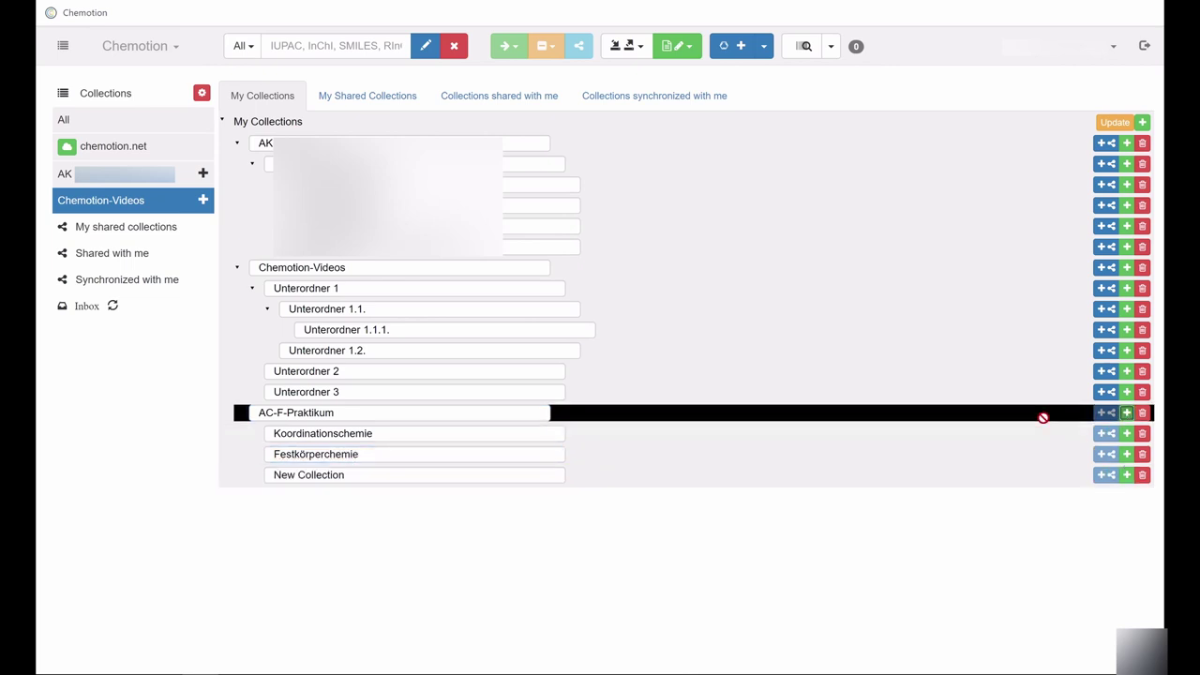
click(371, 475)
key(BackSpace)
key(BackSpace)
key(BackSpace)
key(BackSpace)
key(BackSpace)
key(BackSpace)
key(BackSpace)
key(BackSpace)
key(BackSpace)
key(BackSpace)
key(BackSpace)
key(BackSpace)
key(BackSpace)
key(BackSpace)
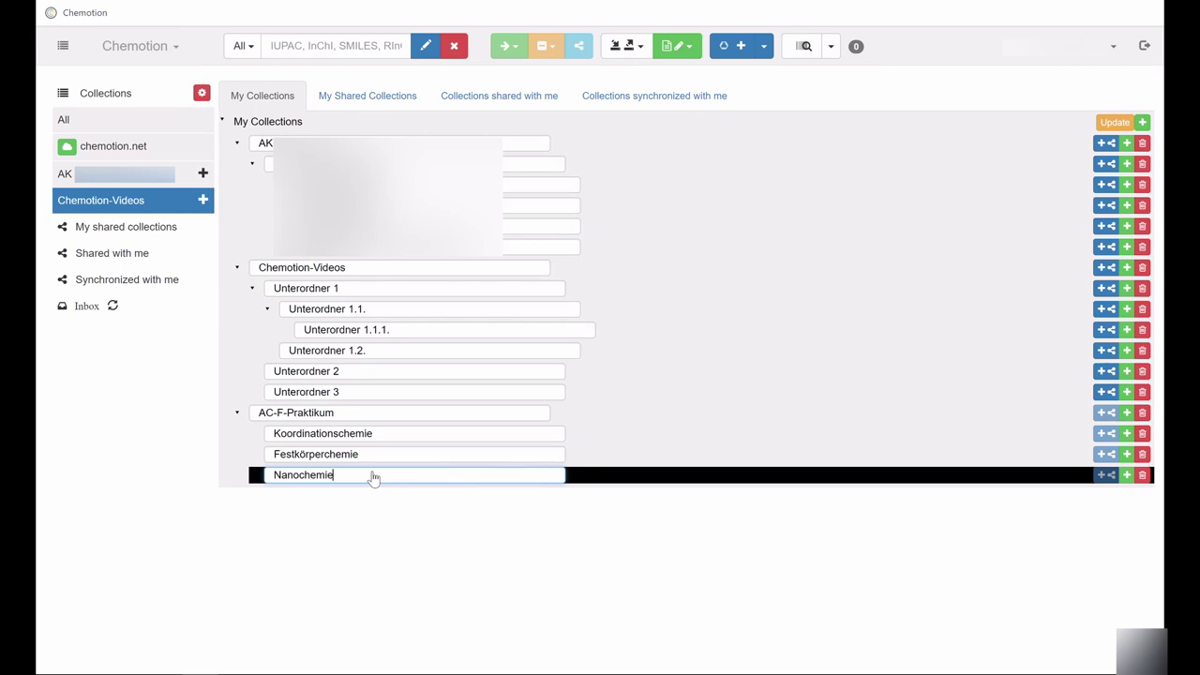
click(384, 499)
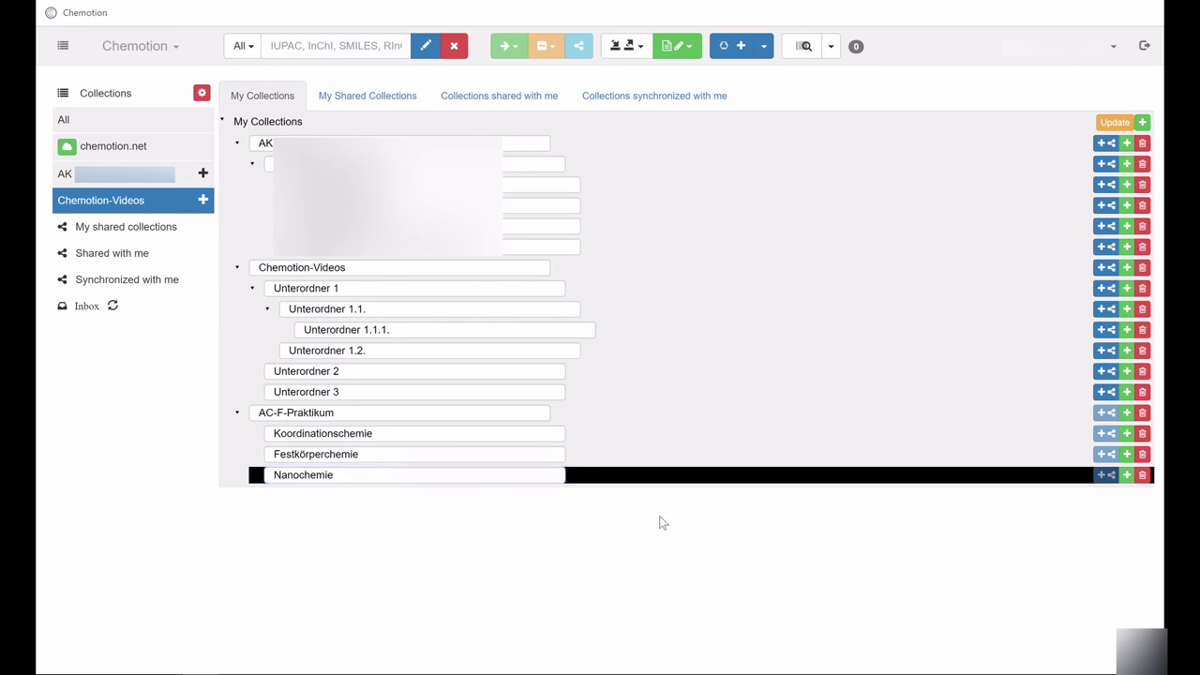
Add a fourth subcollection to AC-F-Praktikum and name it Sonstiges.
click(1127, 412)
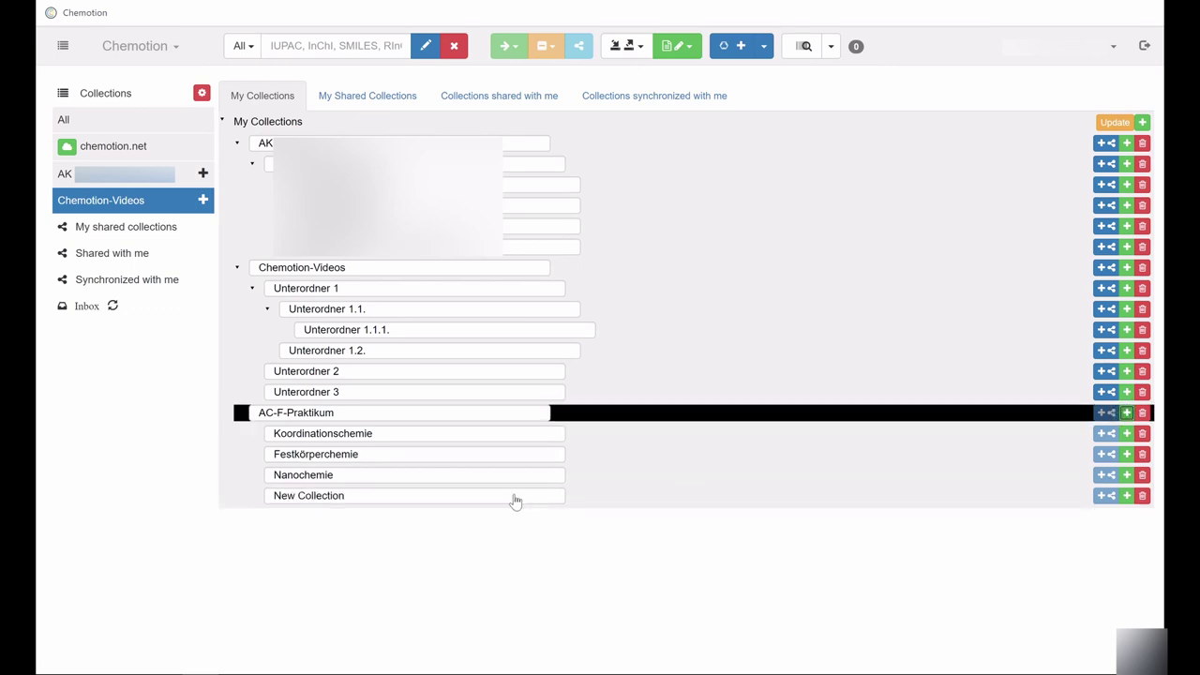
click(475, 497)
key(BackSpace)
key(BackSpace)
key(BackSpace)
key(BackSpace)
key(BackSpace)
key(BackSpace)
key(BackSpace)
key(BackSpace)
key(BackSpace)
key(BackSpace)
key(BackSpace)
key(BackSpace)
key(BackSpace)
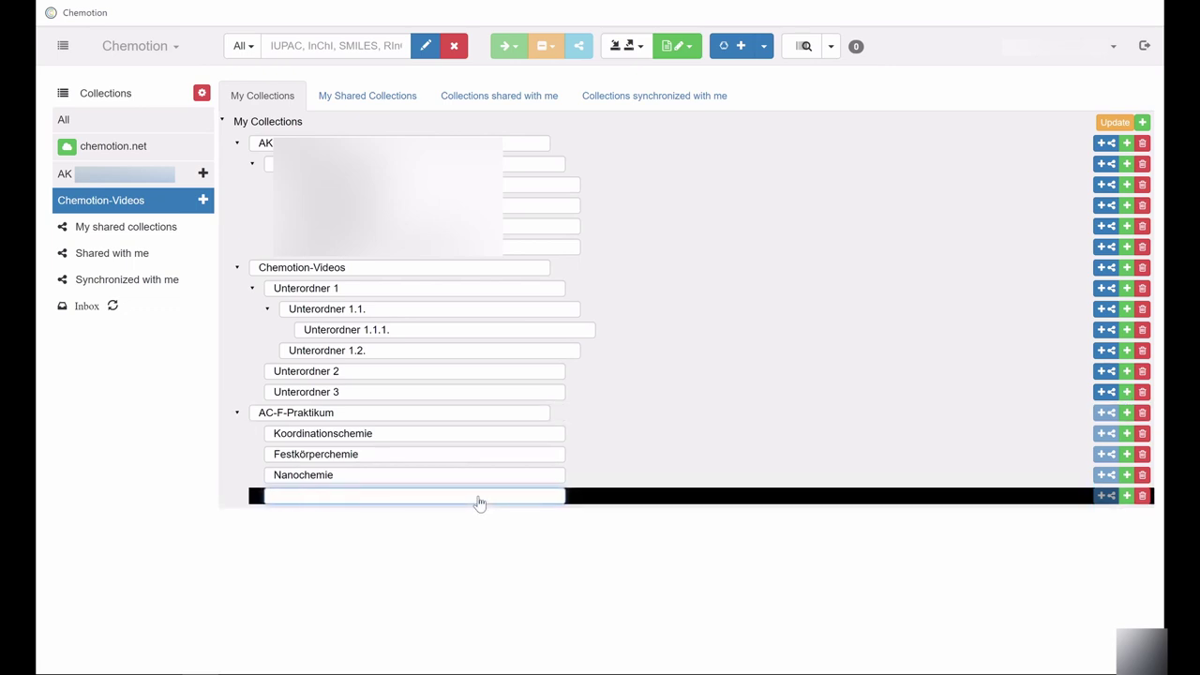
text(Sonstiges)
click(439, 520)
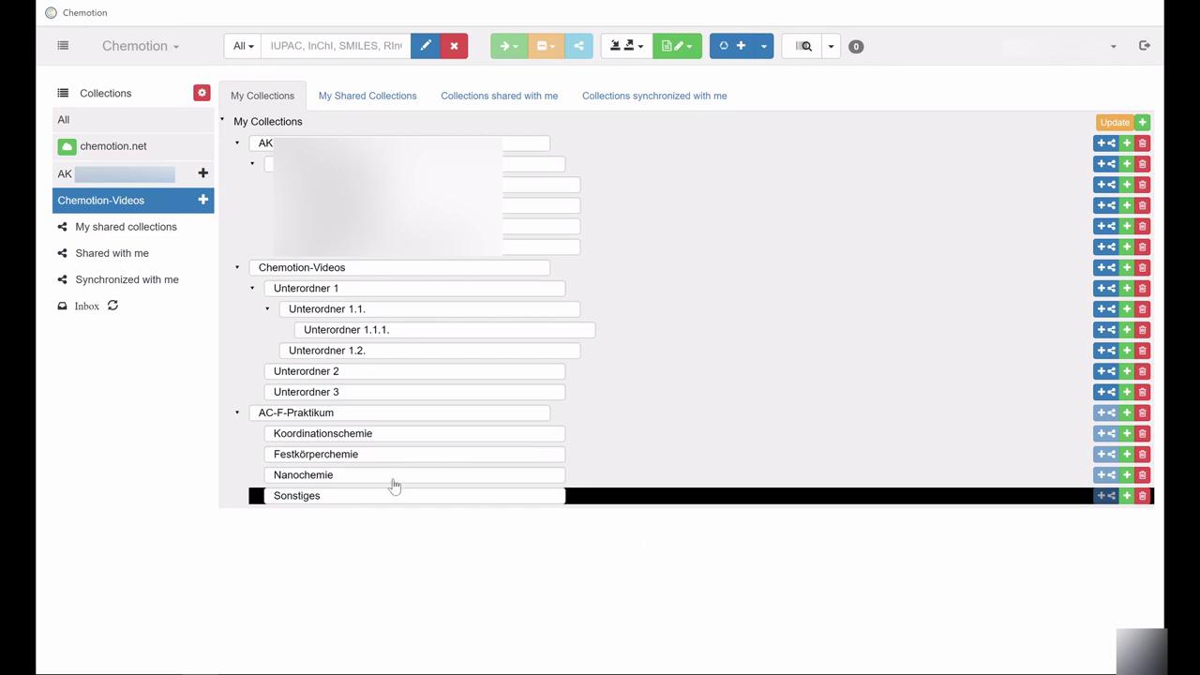
Move Nanochemie above Festkörperchemie within AC-F-Praktikum, and restore Festkörperchemie to its place above Nanochemie.
drag(387, 436, 357, 432)
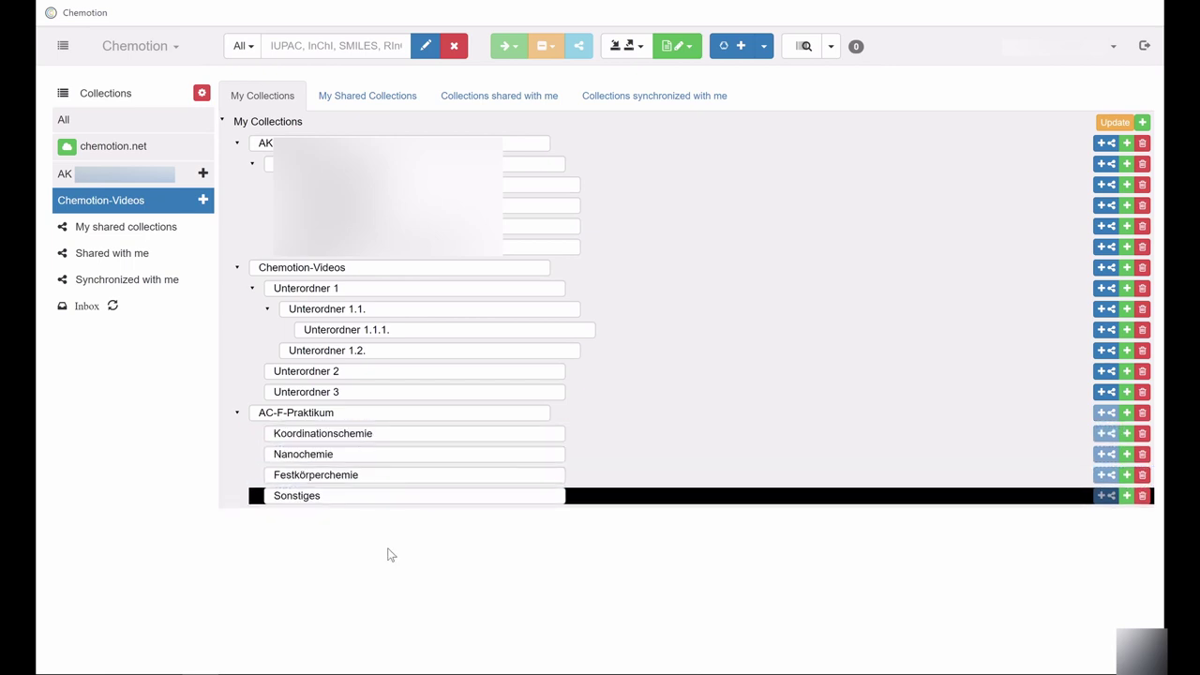
drag(359, 476, 360, 459)
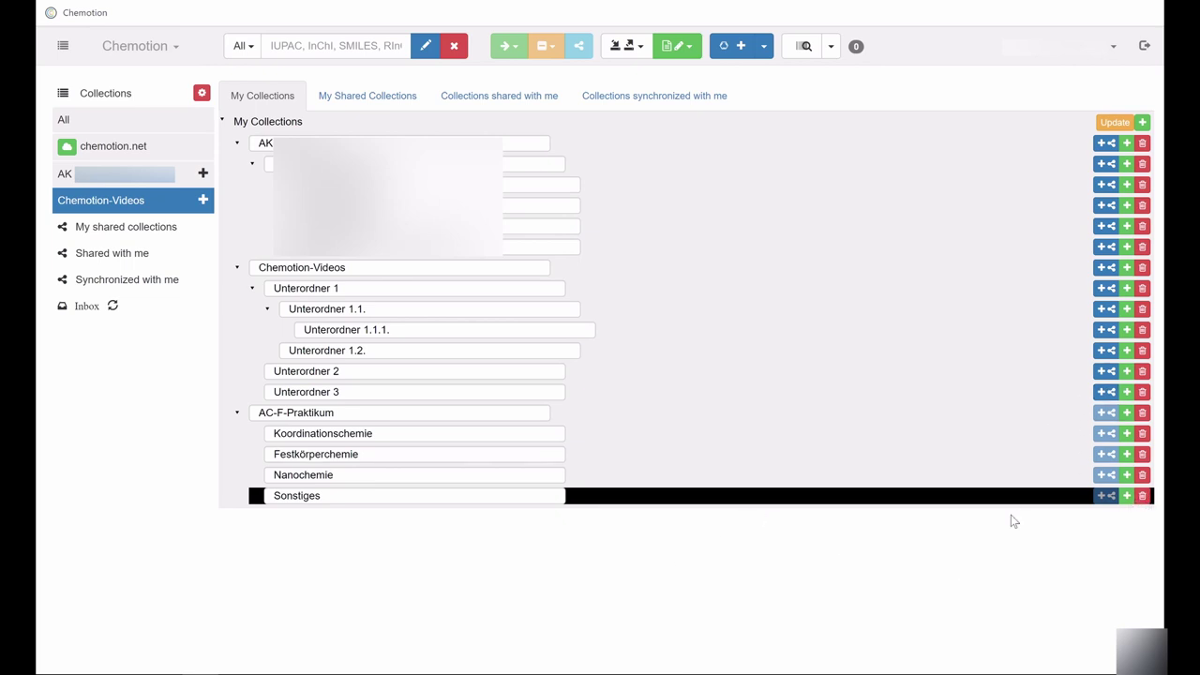
Delete the Sonstiges subcollection from AC-F-Praktikum.
click(1142, 495)
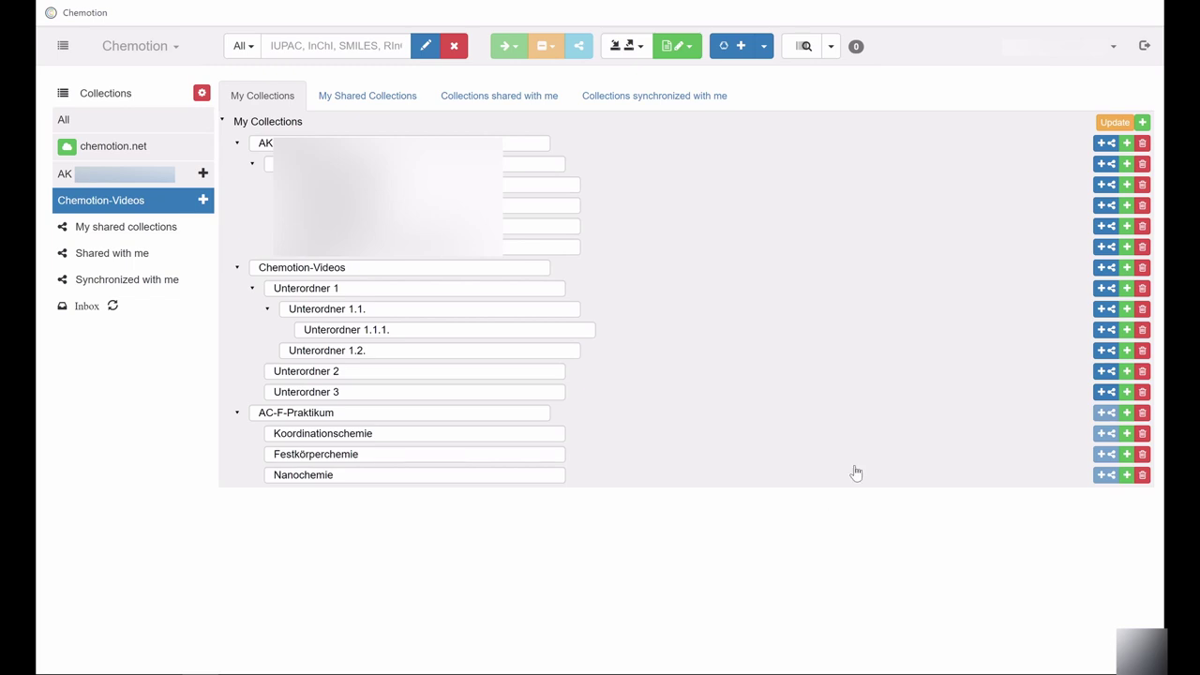
Save the changed collection structure and check the subcollections of AC-F-Praktikum in the collection tree.
click(1112, 124)
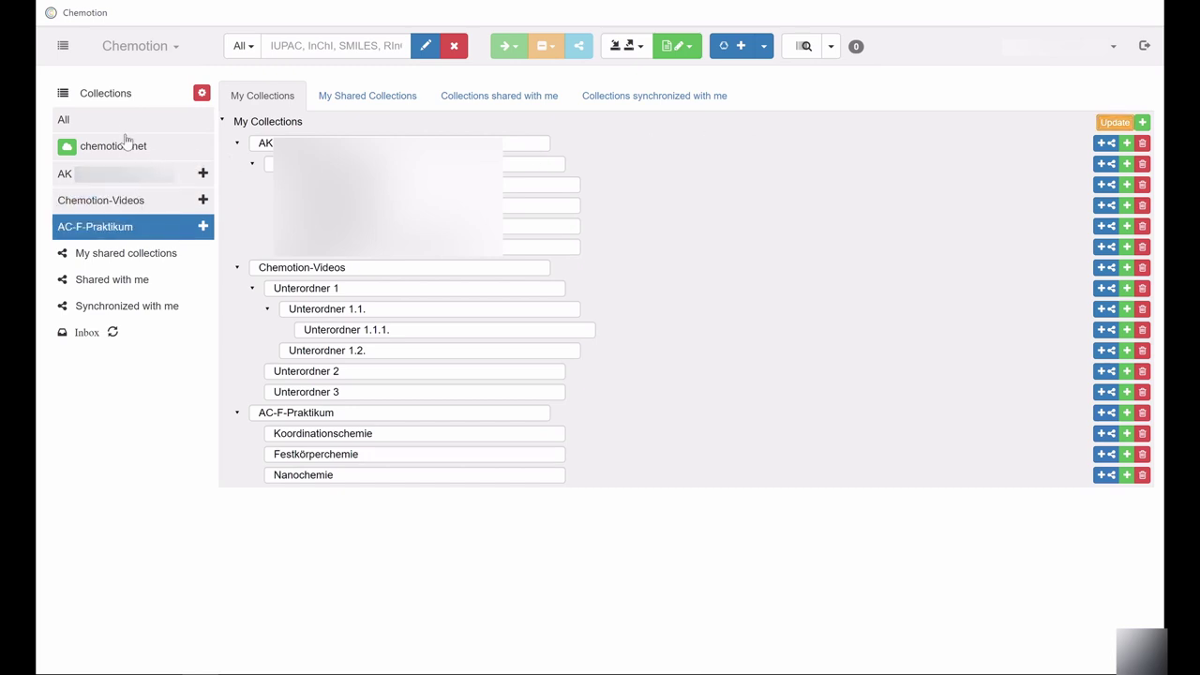
click(201, 228)
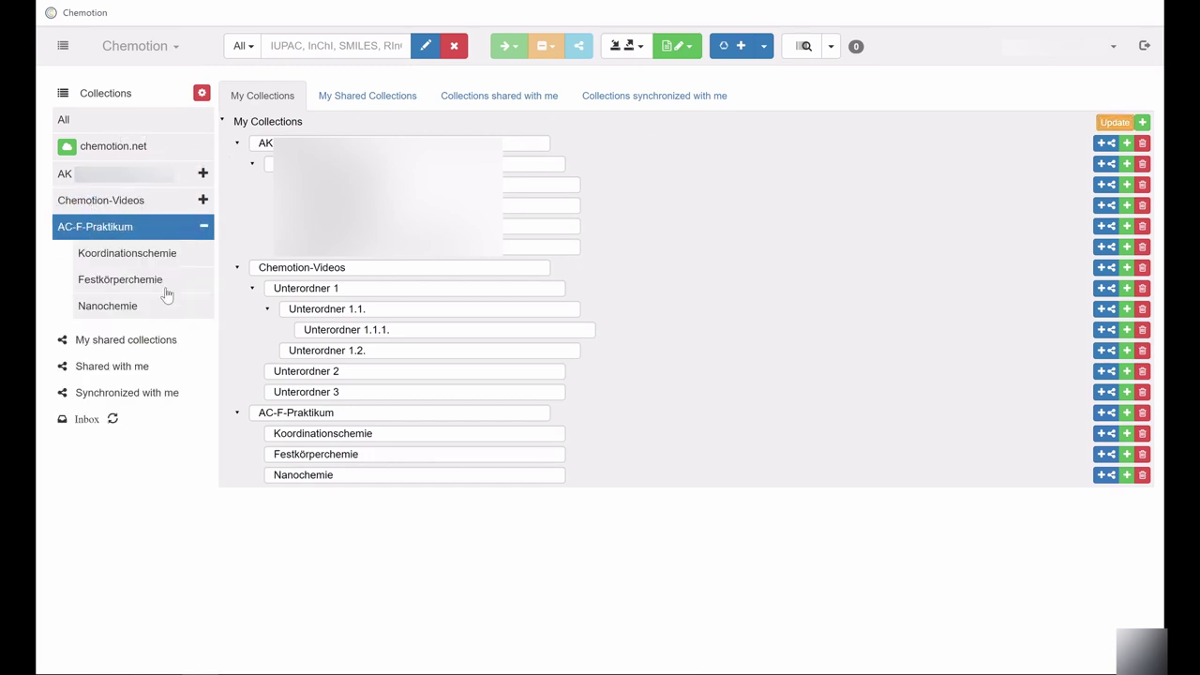
click(204, 226)
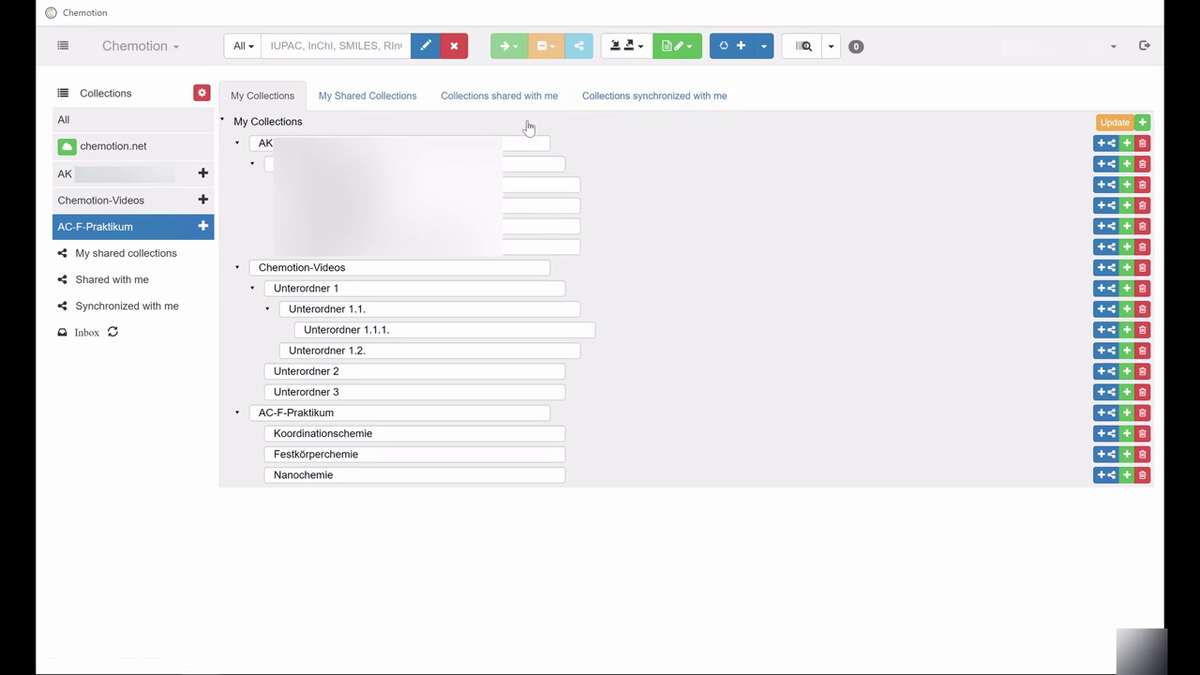
Leave collection management for the element list, and expand and collapse AC-F-Praktikum to view its subcollections.
click(201, 95)
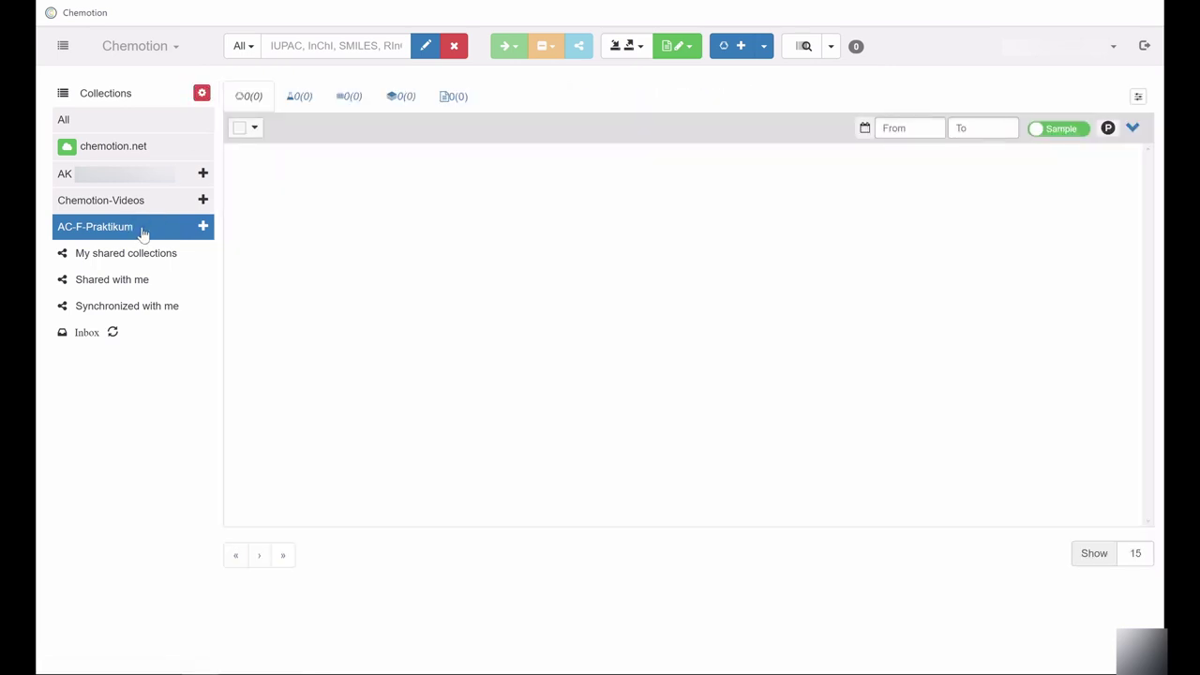
click(204, 227)
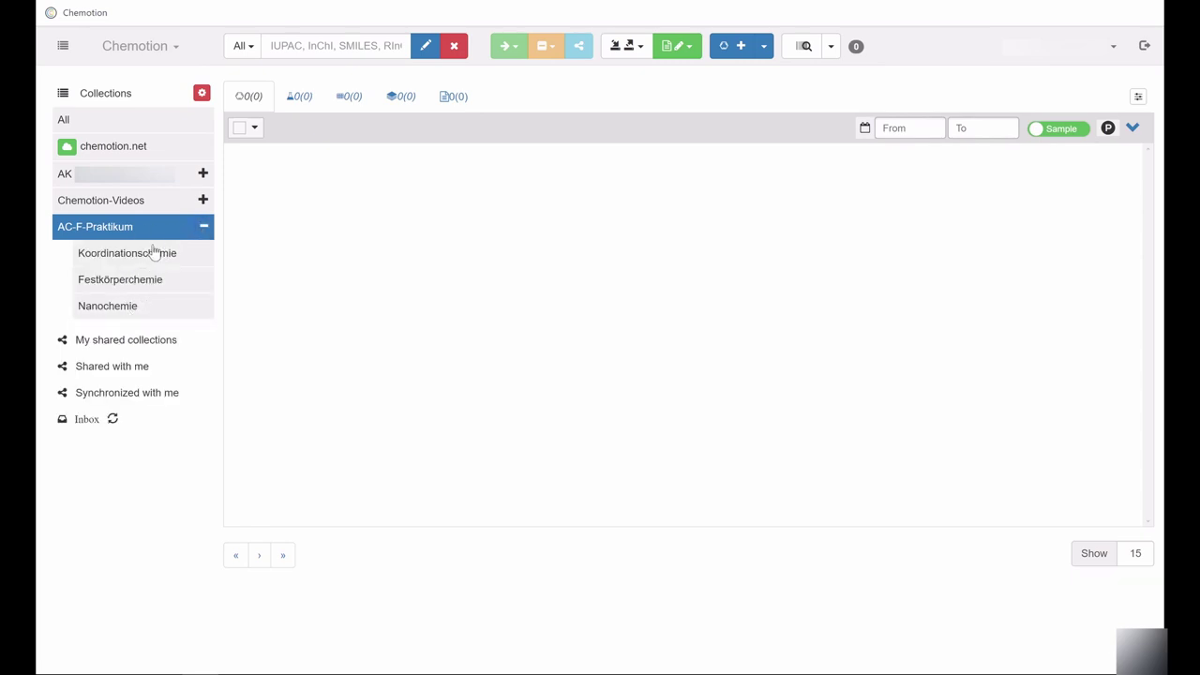
click(204, 227)
Remove the 1,1'-biphenyl sample from the current collection Unterordner 2 only, keeping it in the other collections.
click(81, 120)
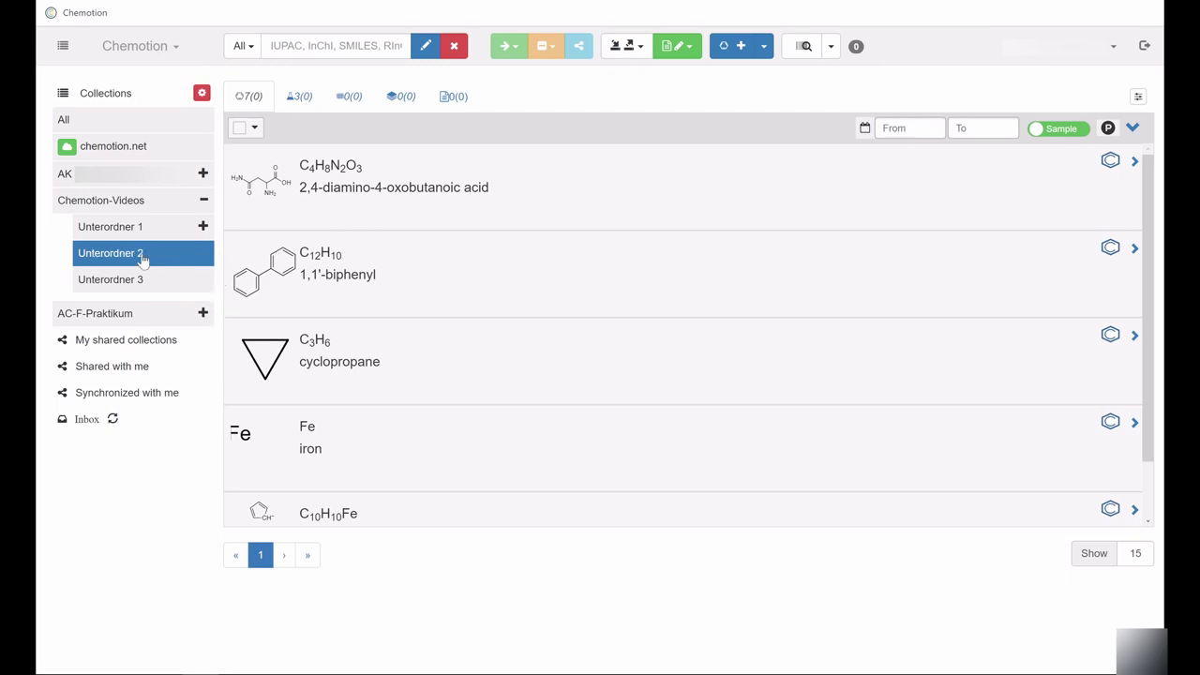
click(258, 273)
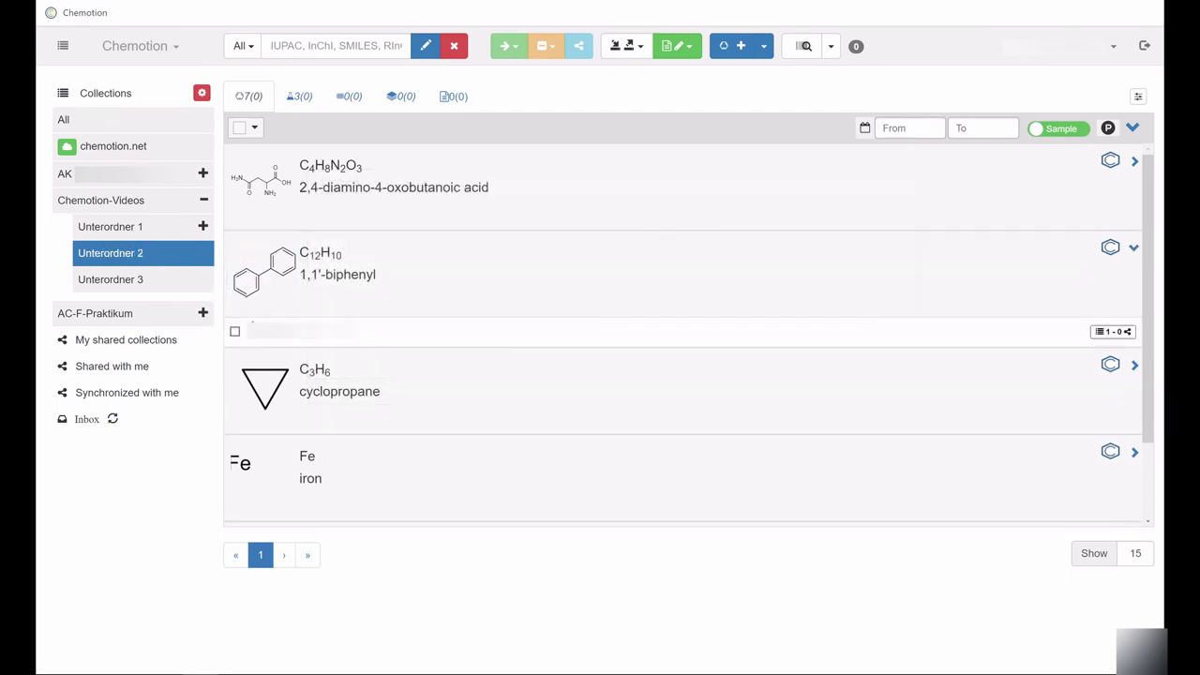
click(234, 332)
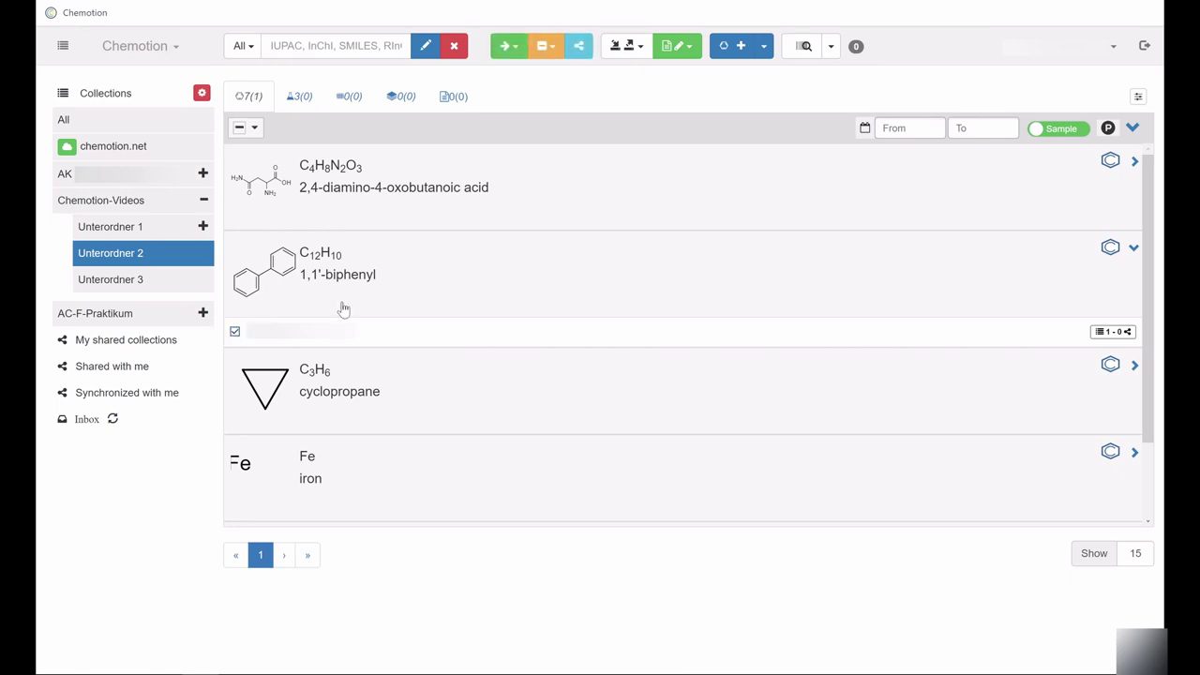
click(547, 46)
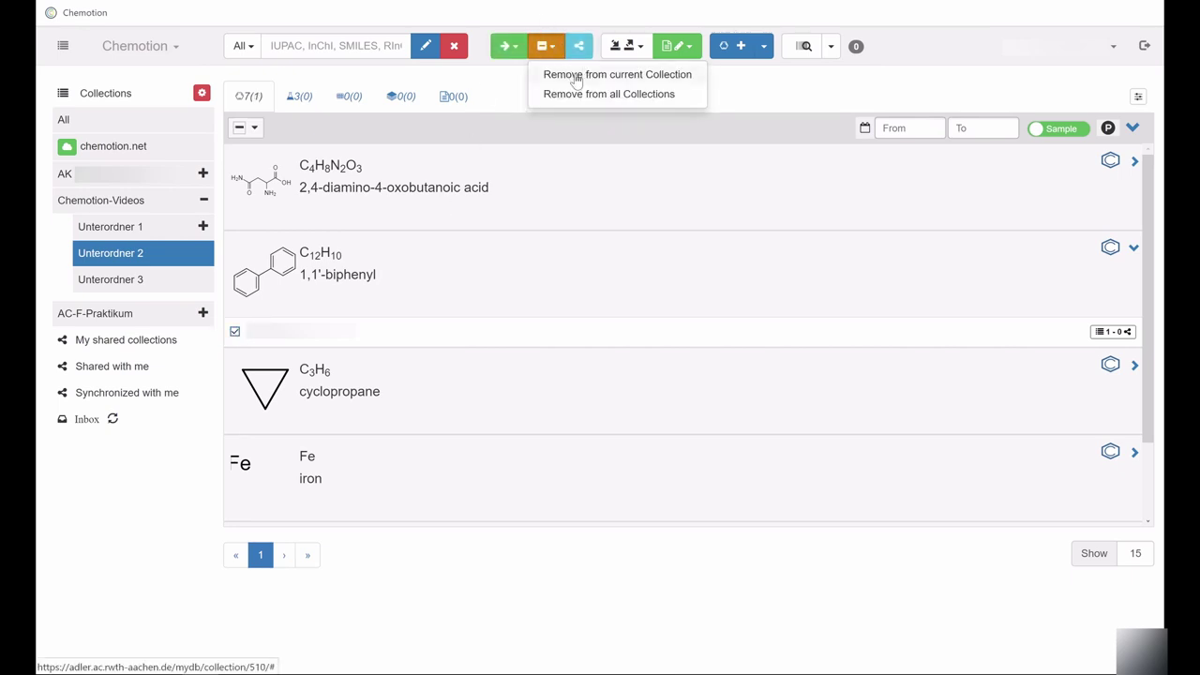
click(578, 77)
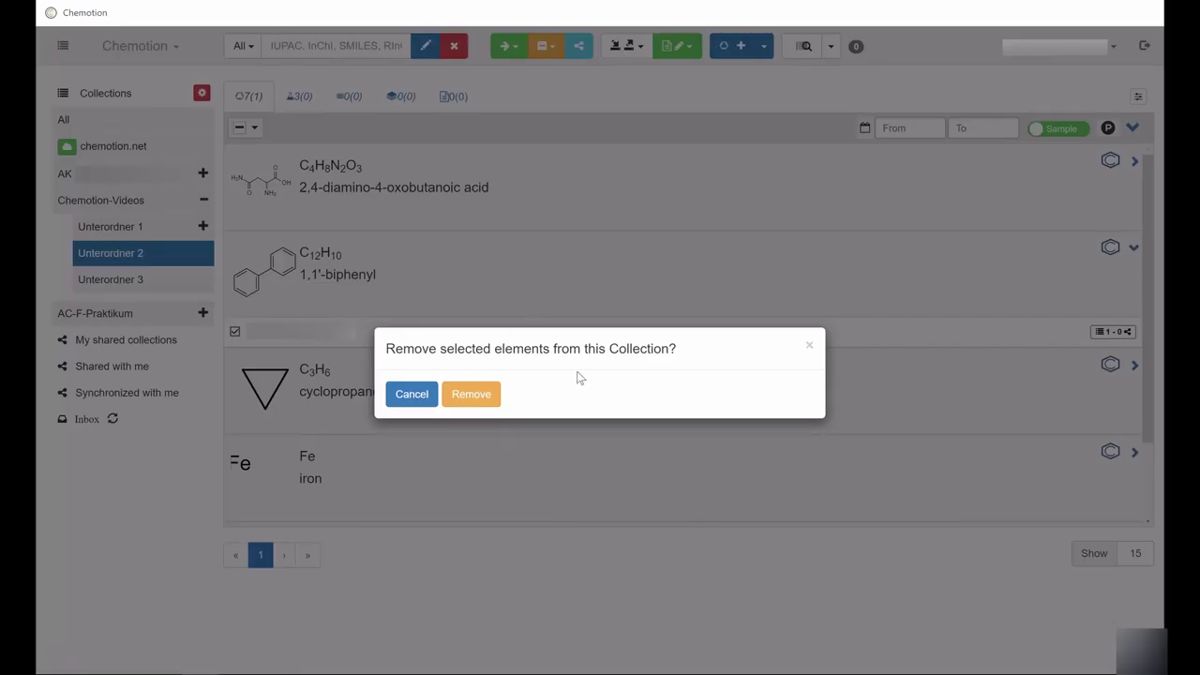
click(468, 392)
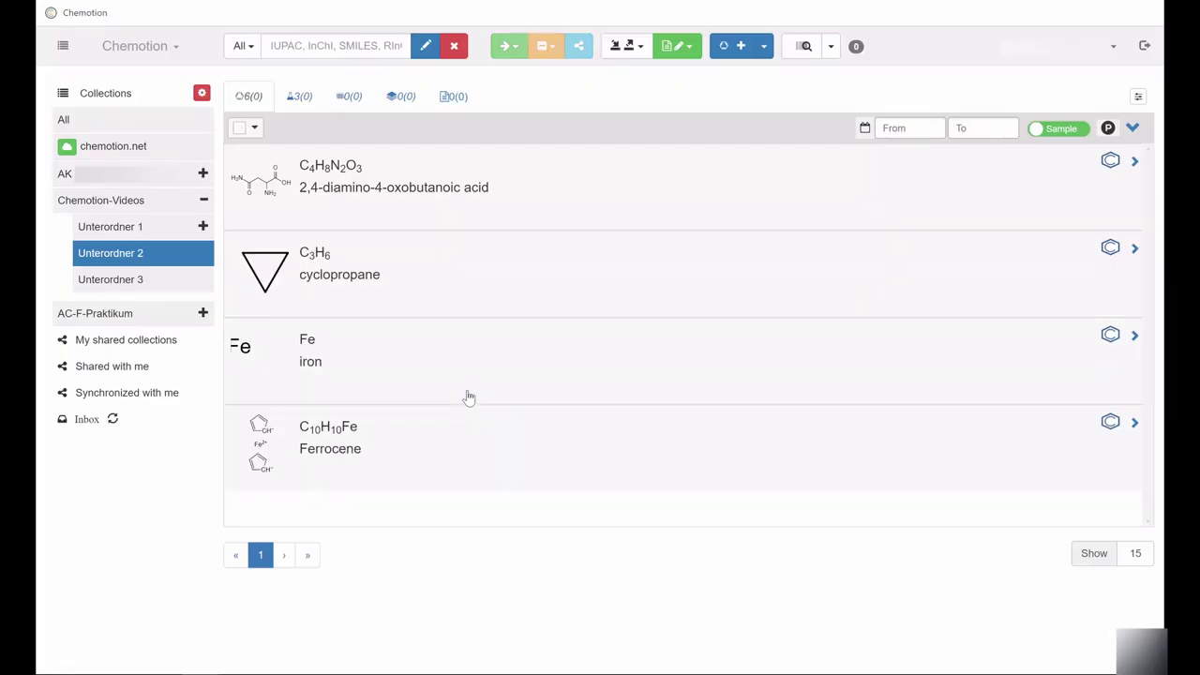
Assign the 1,1'-biphenyl sample from the All collection to the existing collection Unterordner 2.
click(62, 118)
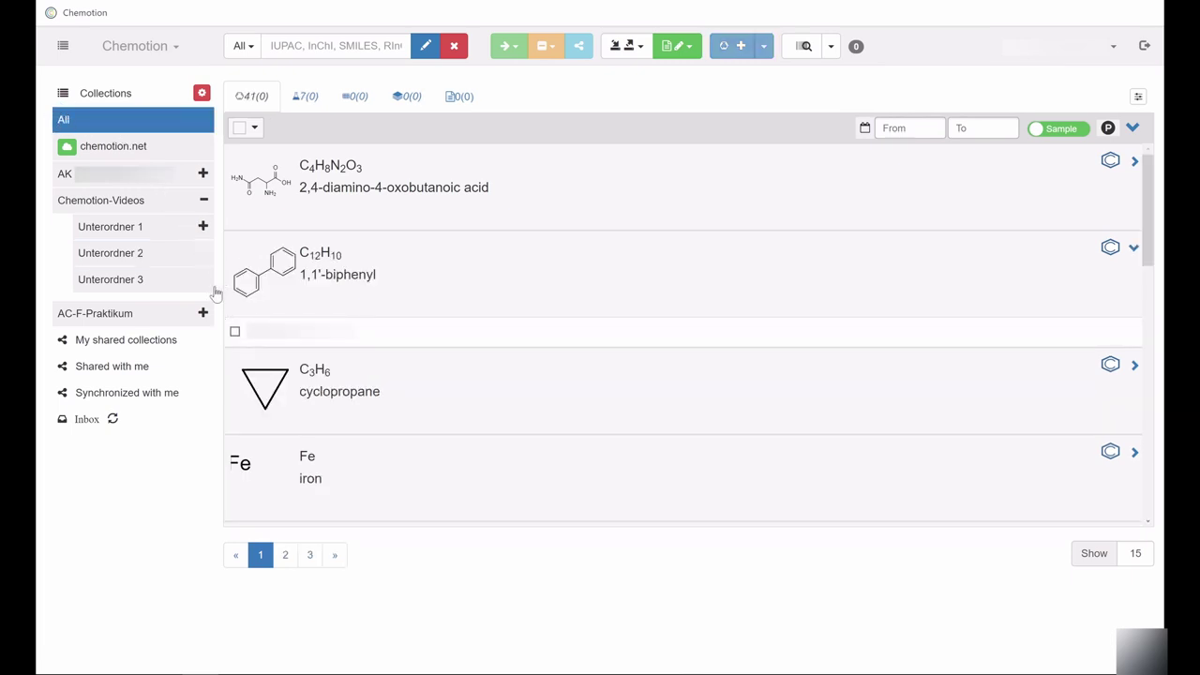
click(234, 333)
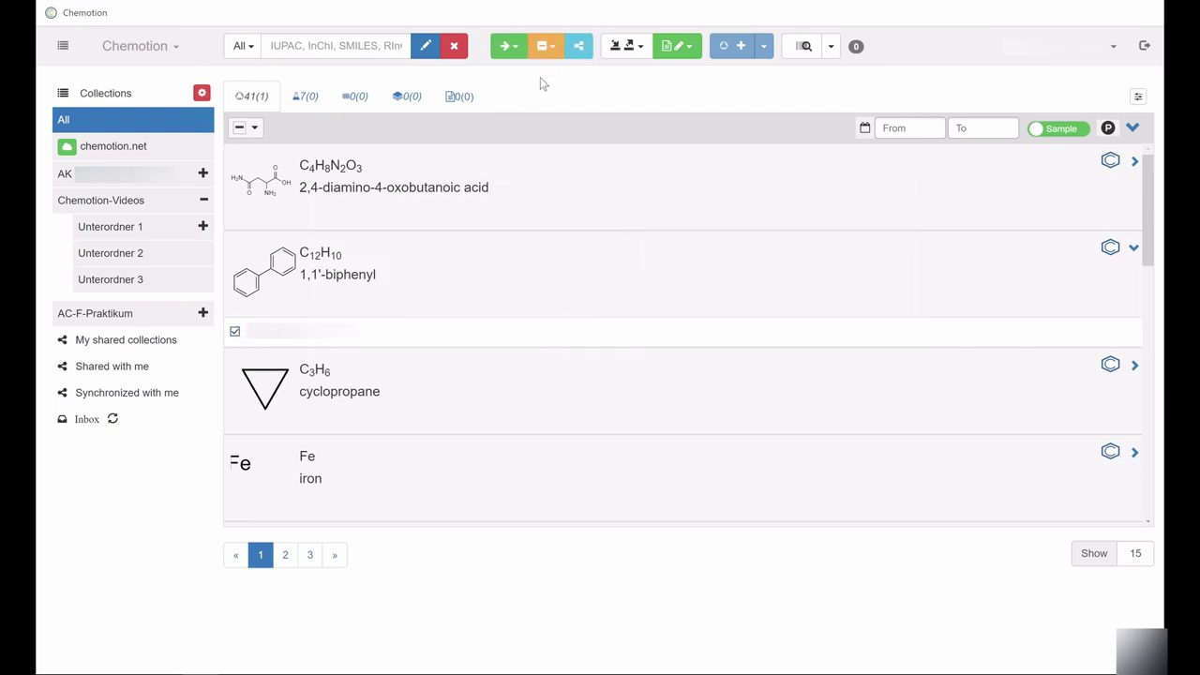
click(508, 52)
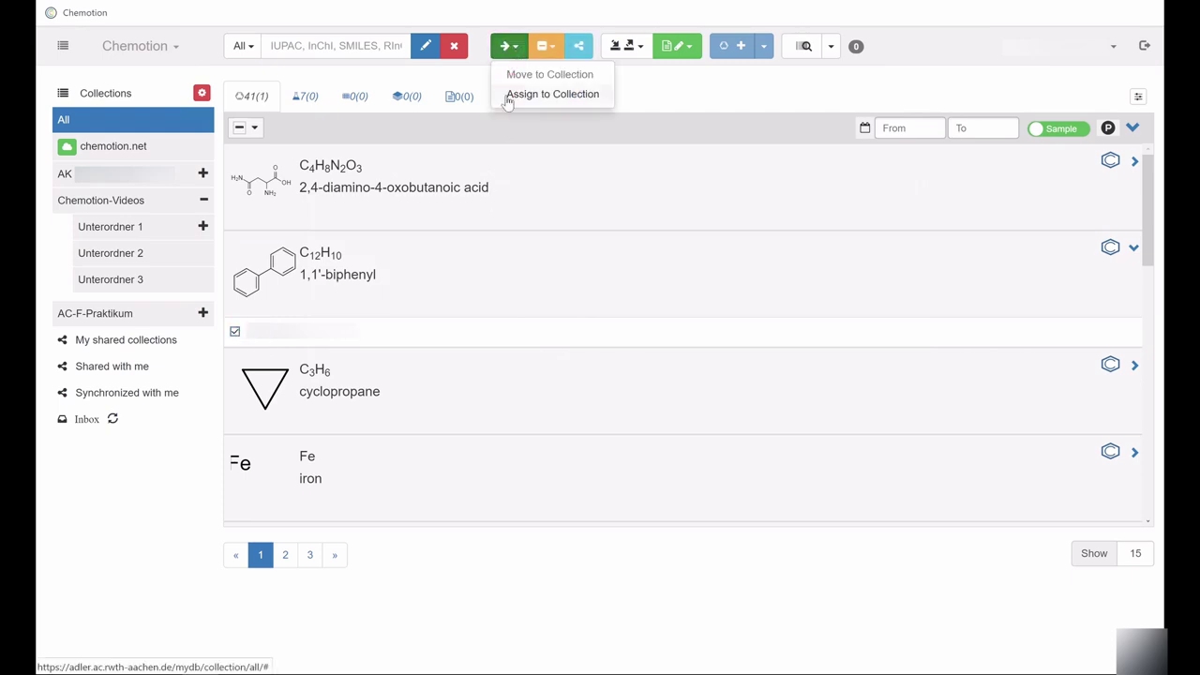
click(518, 95)
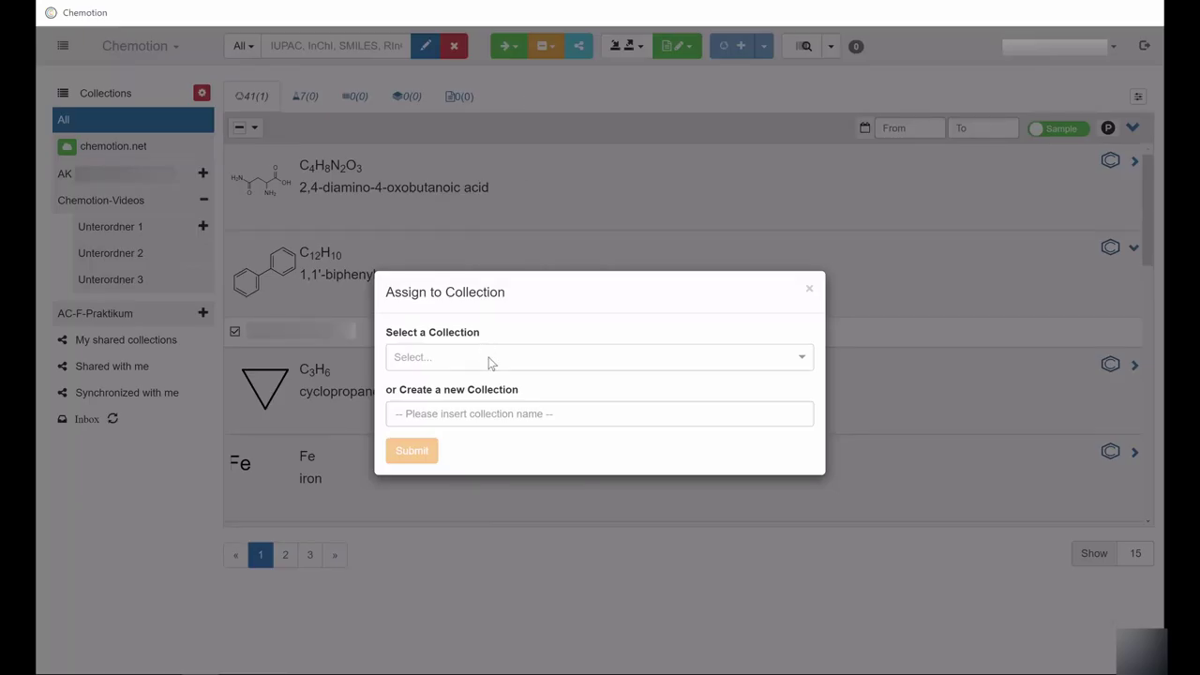
click(488, 357)
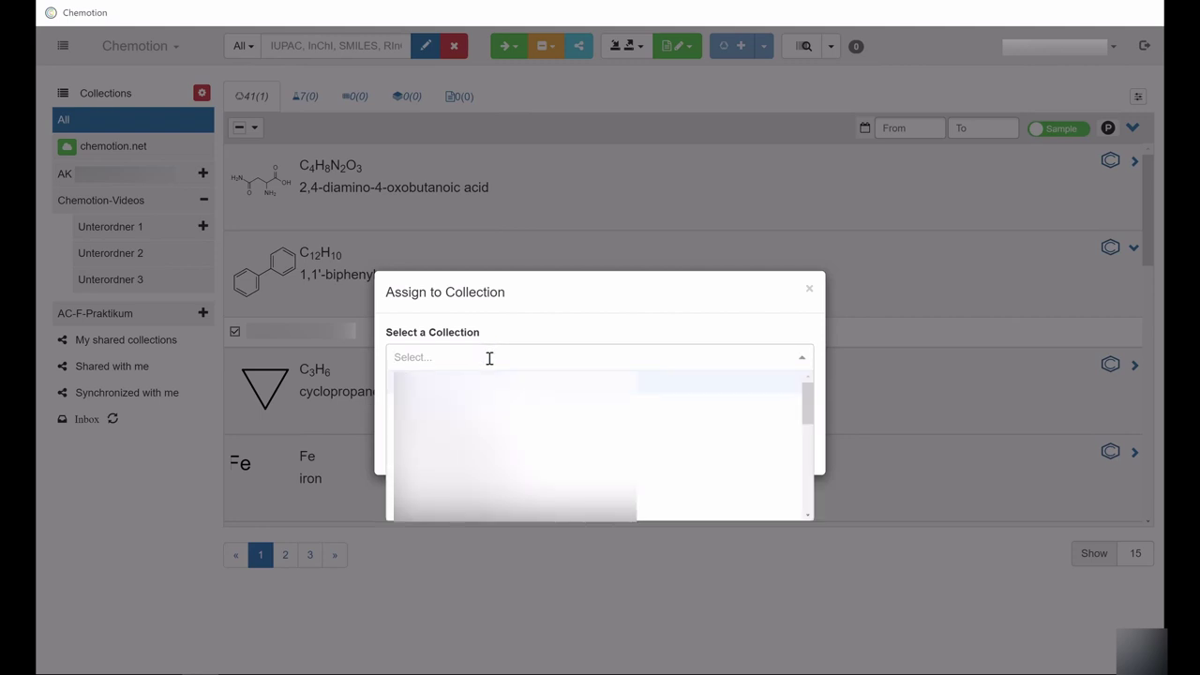
text(Un)
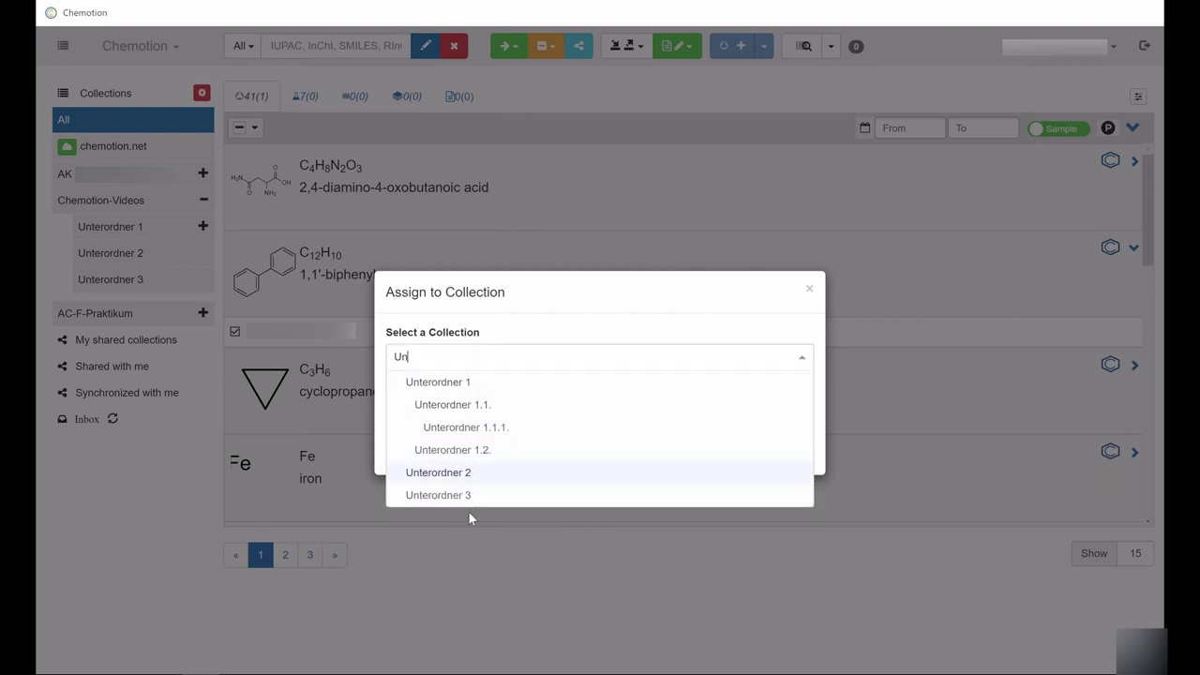
click(458, 474)
click(422, 451)
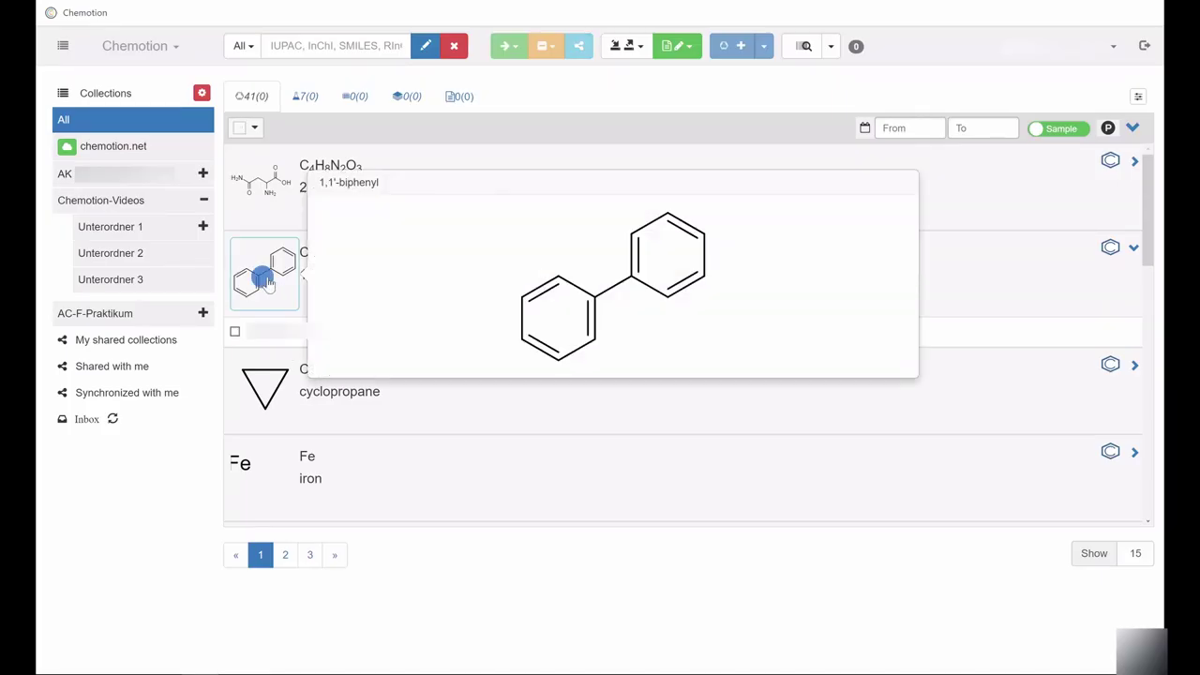
Delete the 2,4-diamino-4-oxobutanoic acid sample in Unterordner 2 from all collections, without its reaction-associated samples, and check the All collection.
click(116, 260)
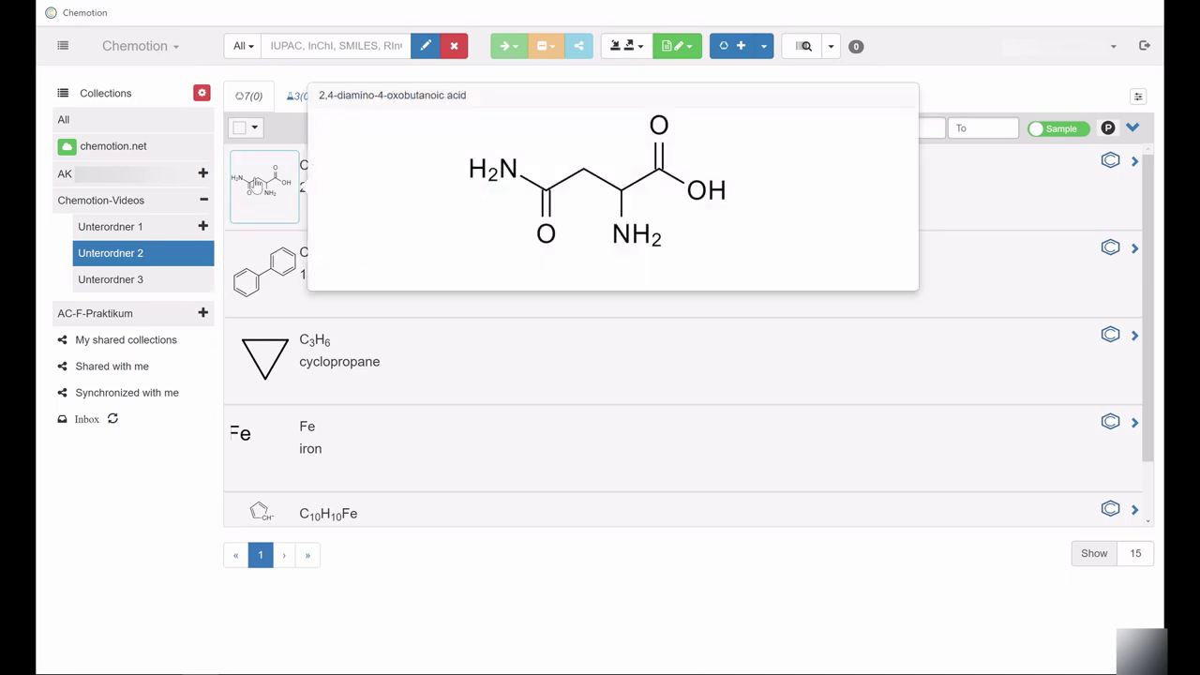
click(248, 178)
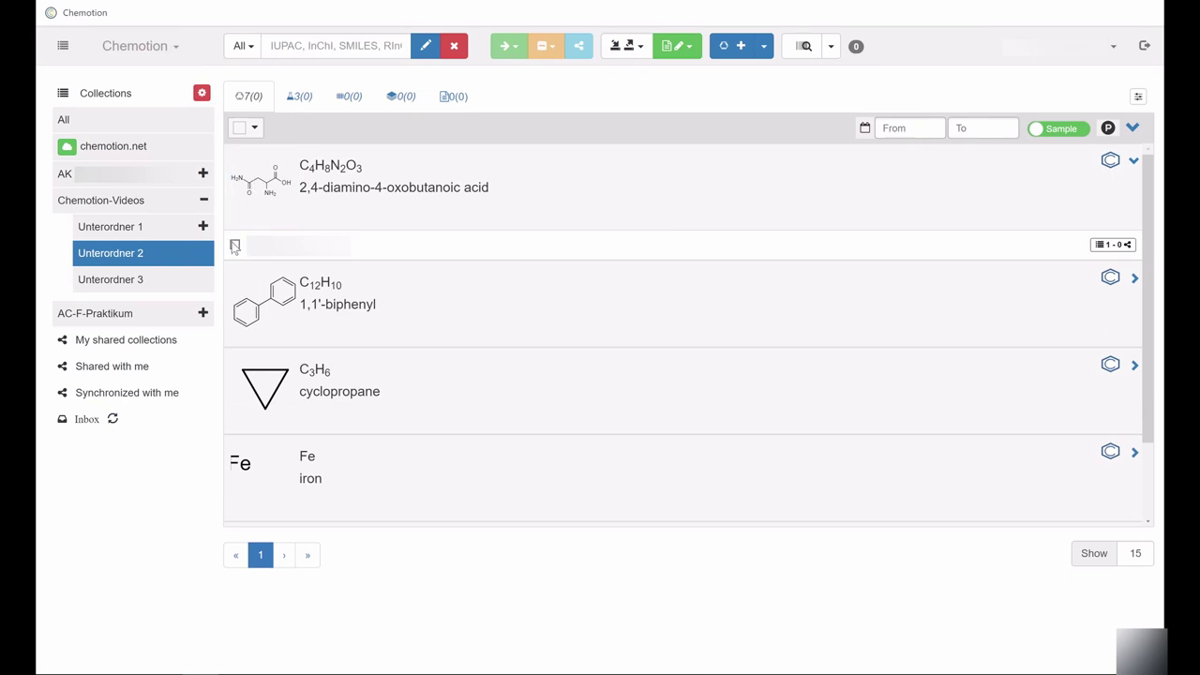
click(235, 246)
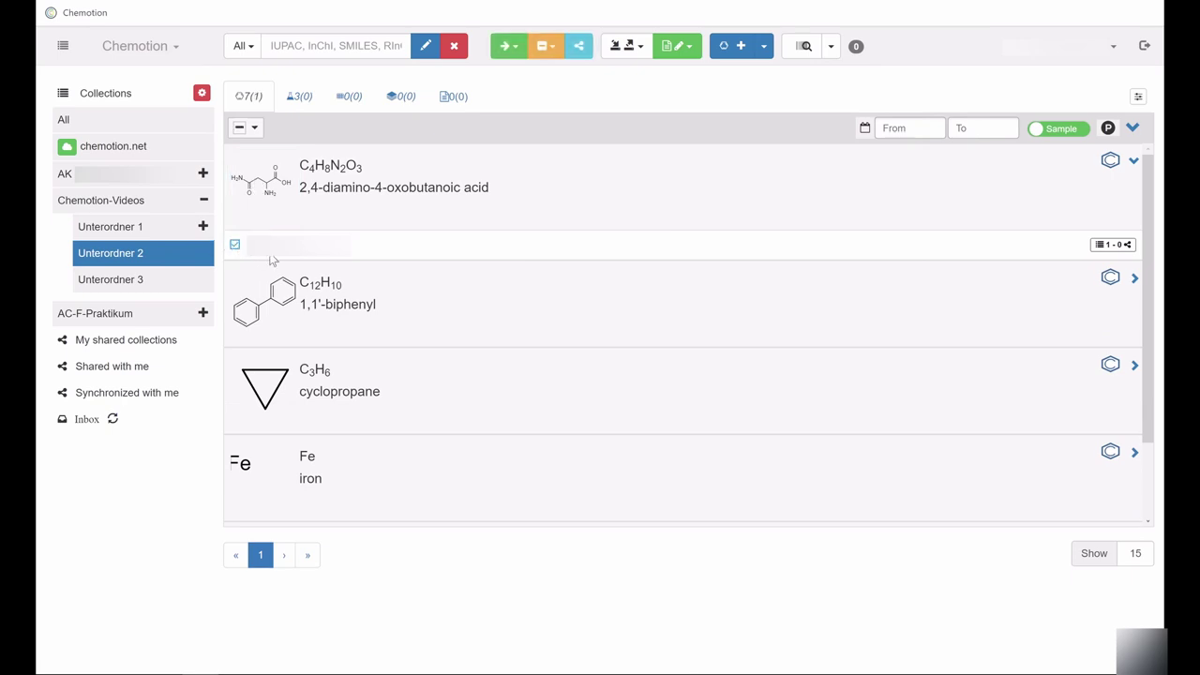
click(553, 49)
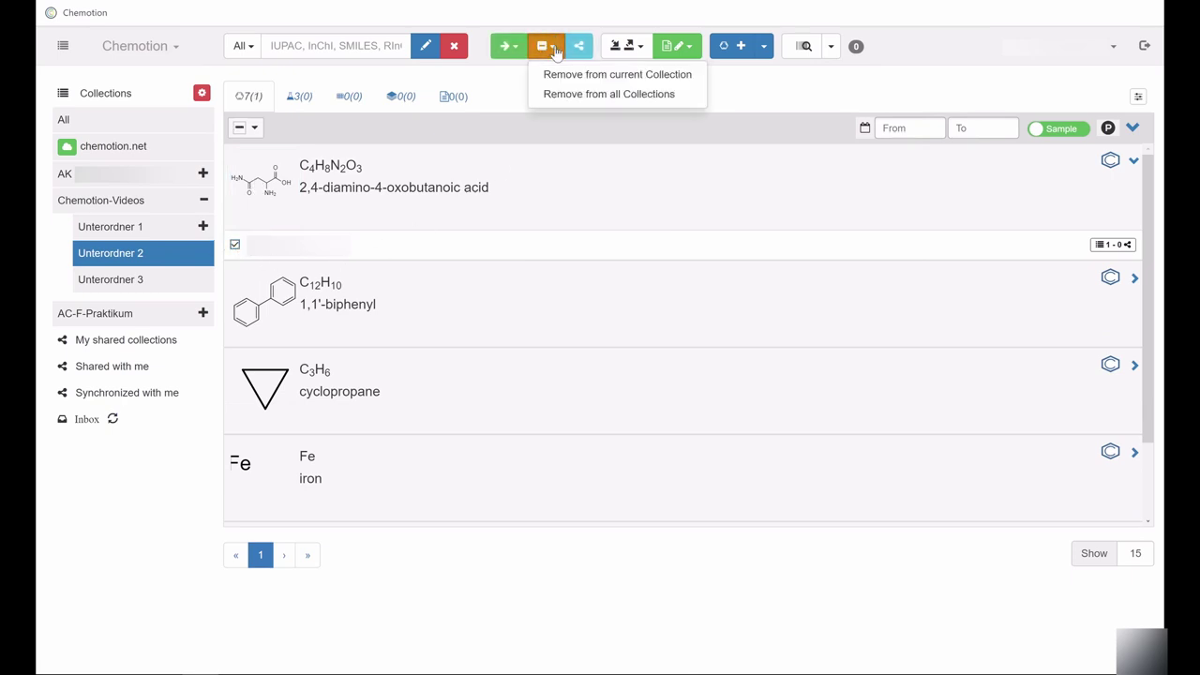
click(561, 95)
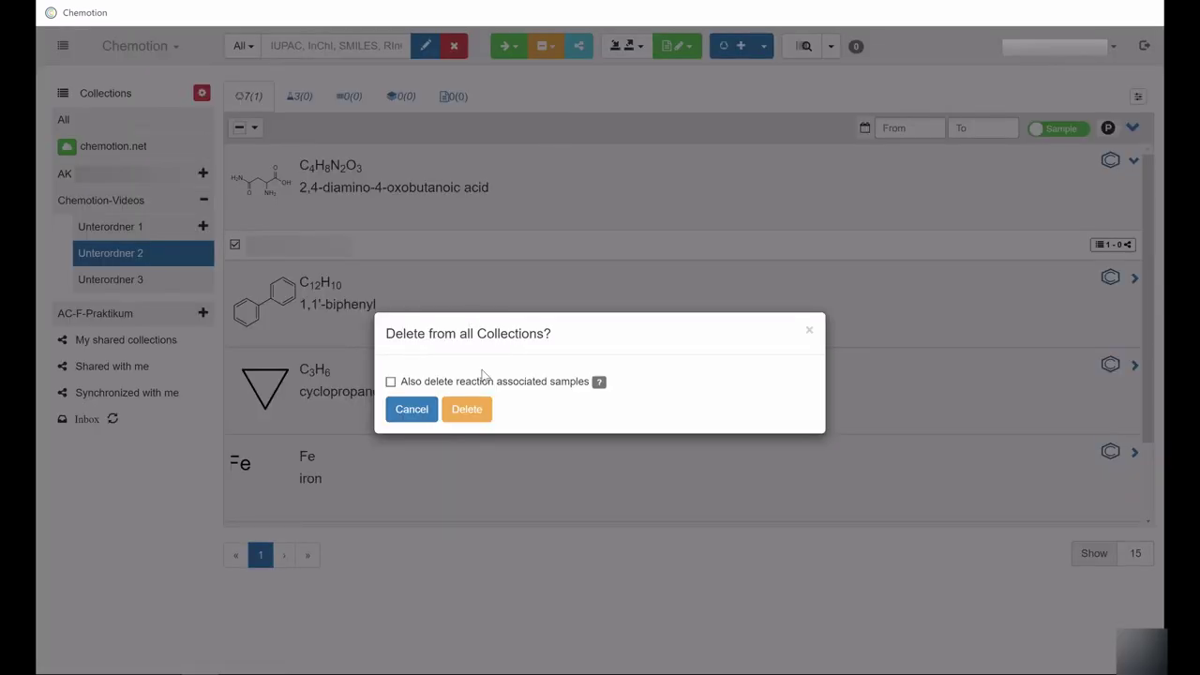
click(467, 410)
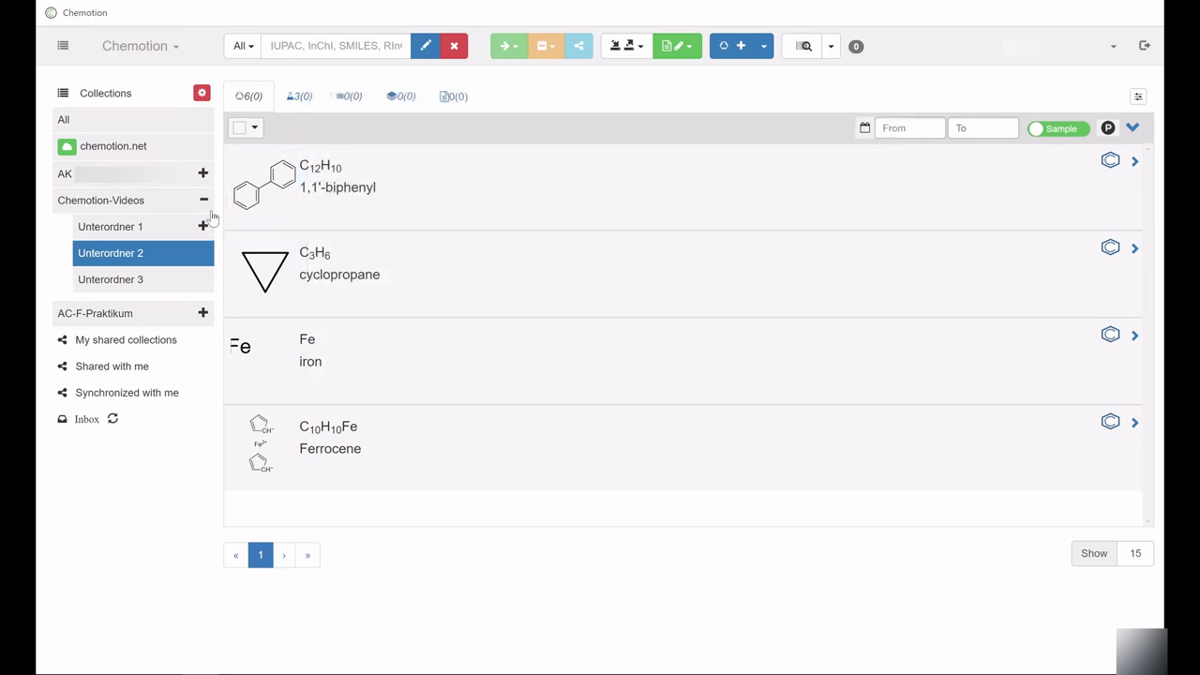
click(65, 121)
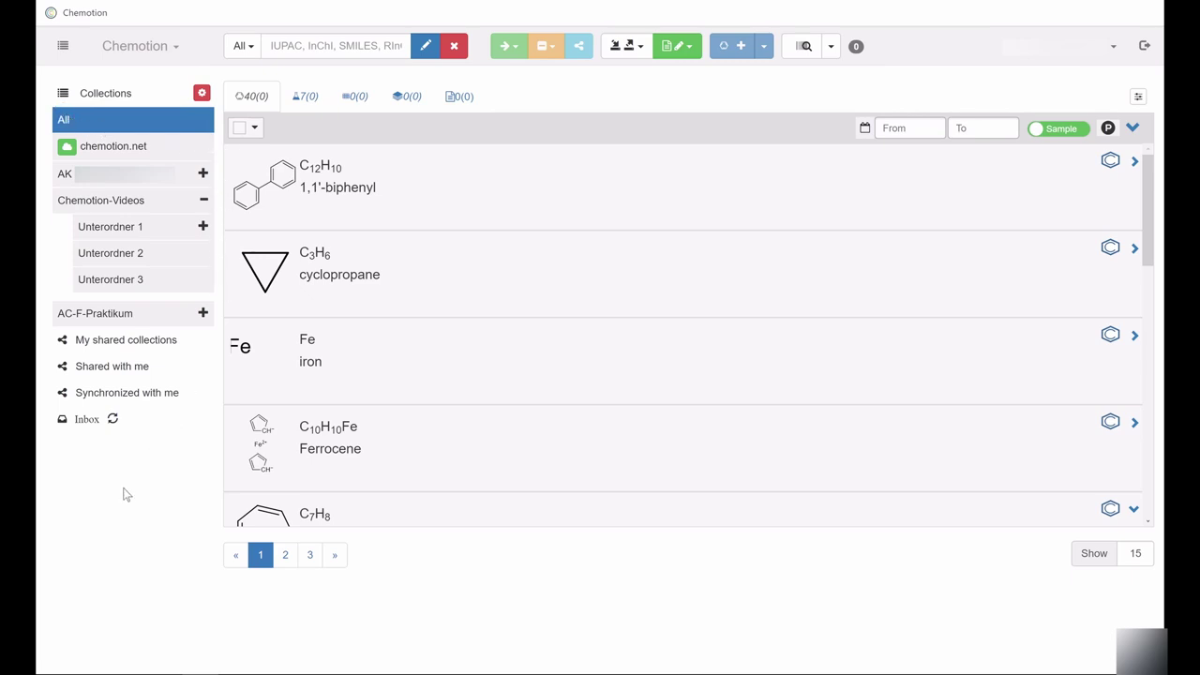
Assign the 1,1'-biphenyl sample in Unterordner 2 to the chemotion.net collection and open that collection to check.
key(alt+Left)
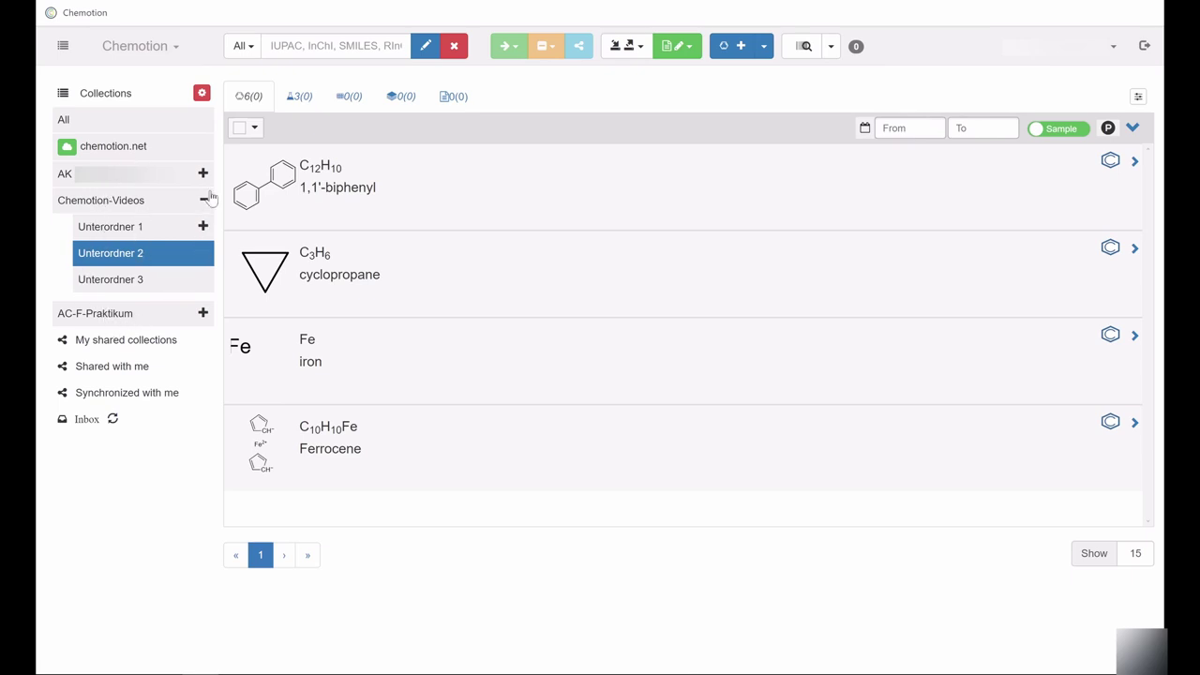
click(250, 190)
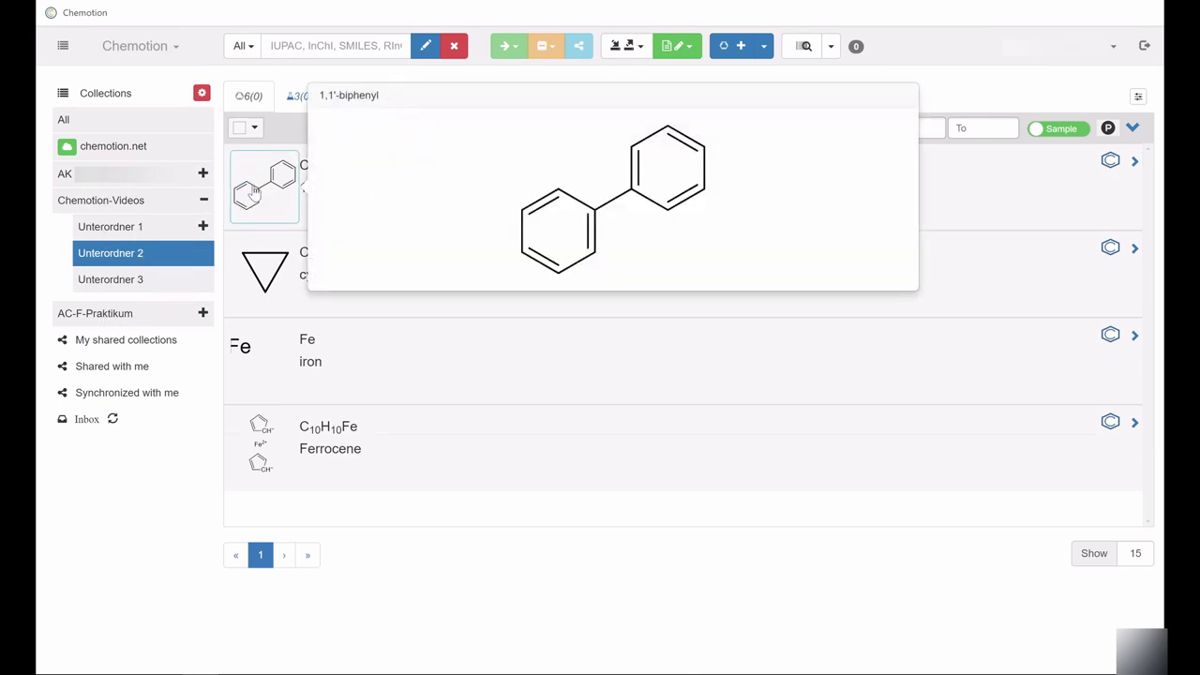
click(250, 190)
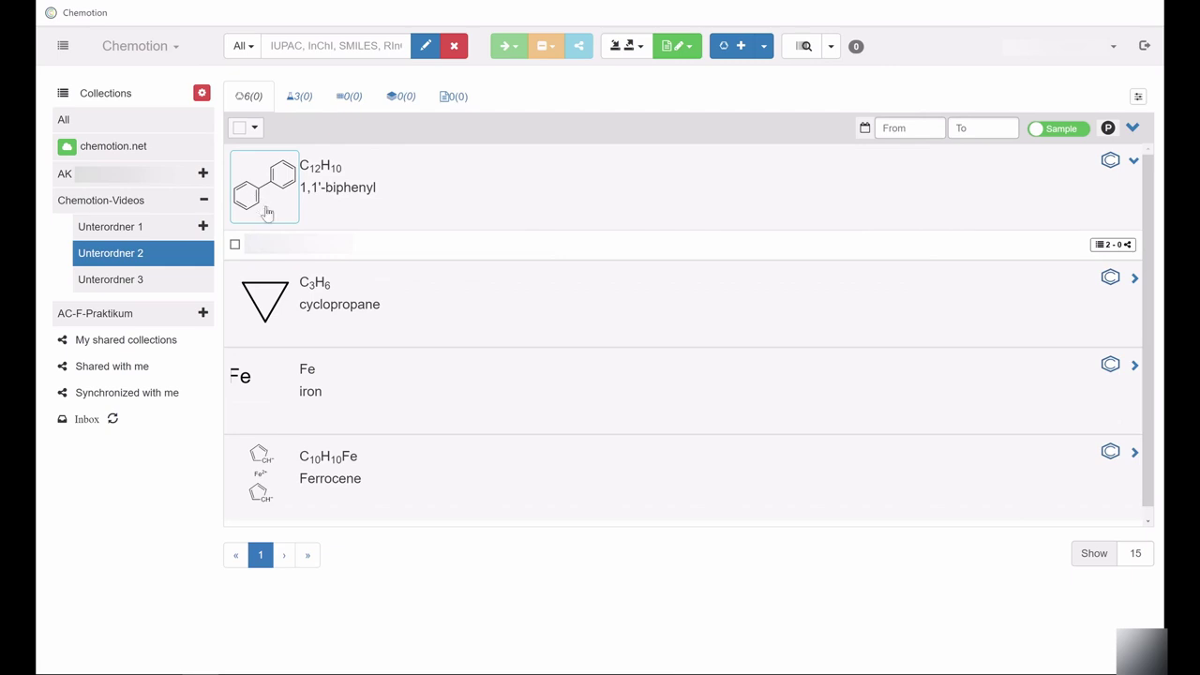
click(234, 246)
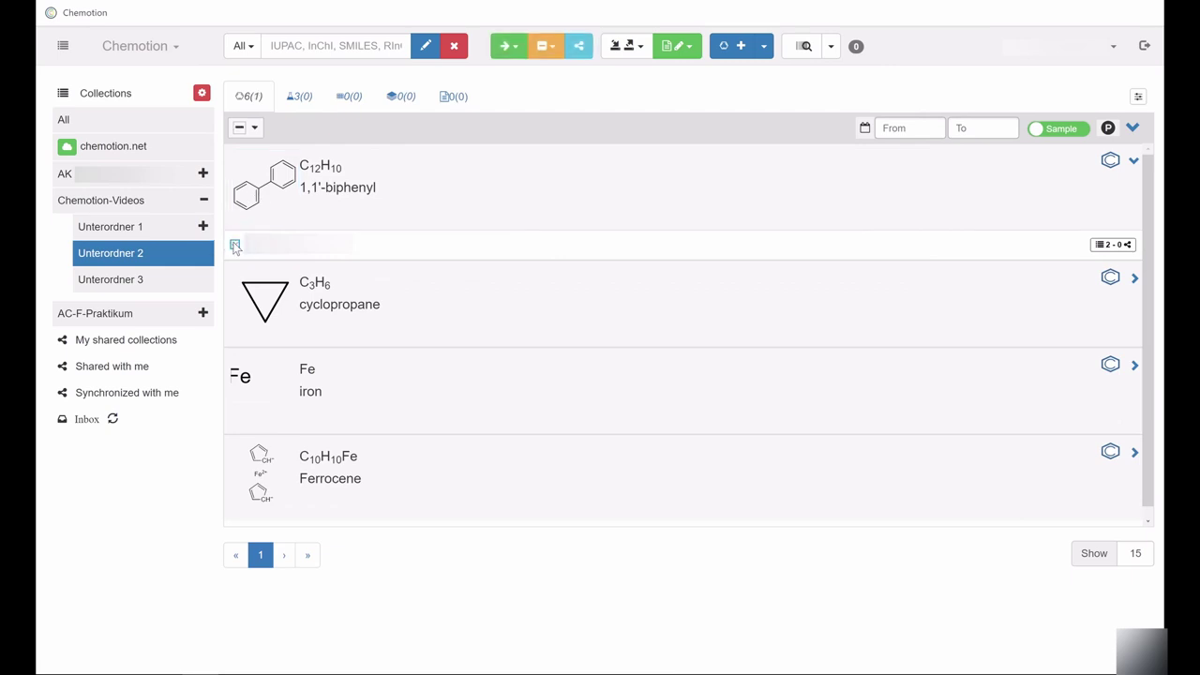
click(516, 57)
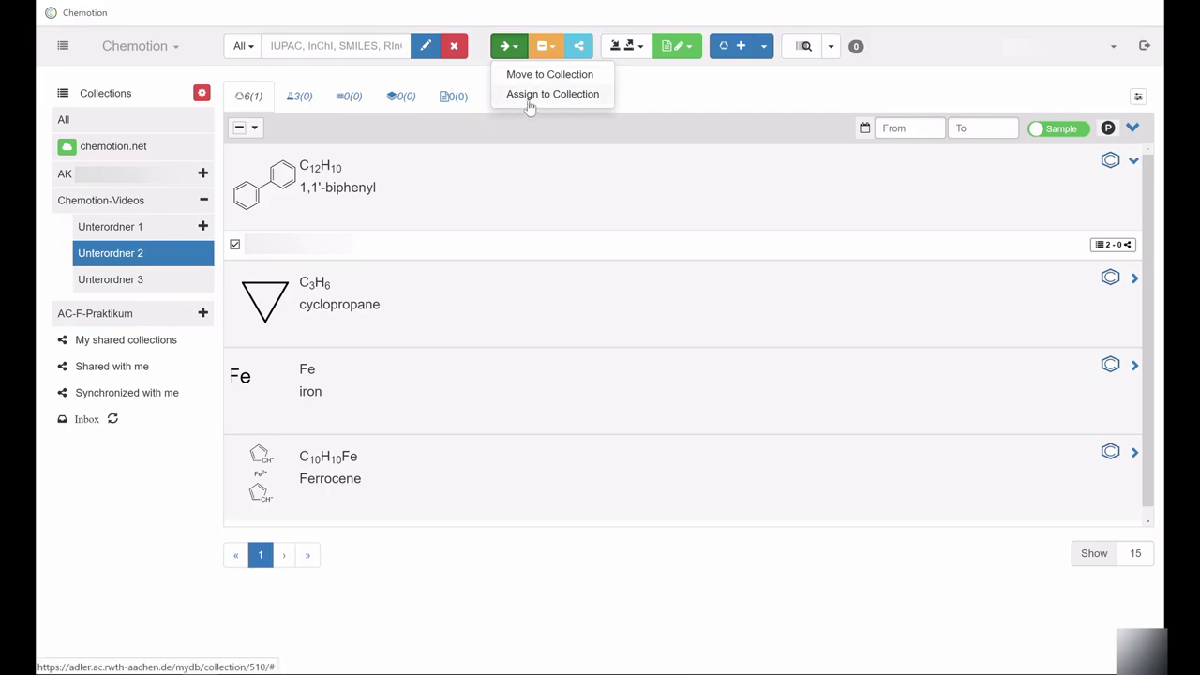
click(531, 97)
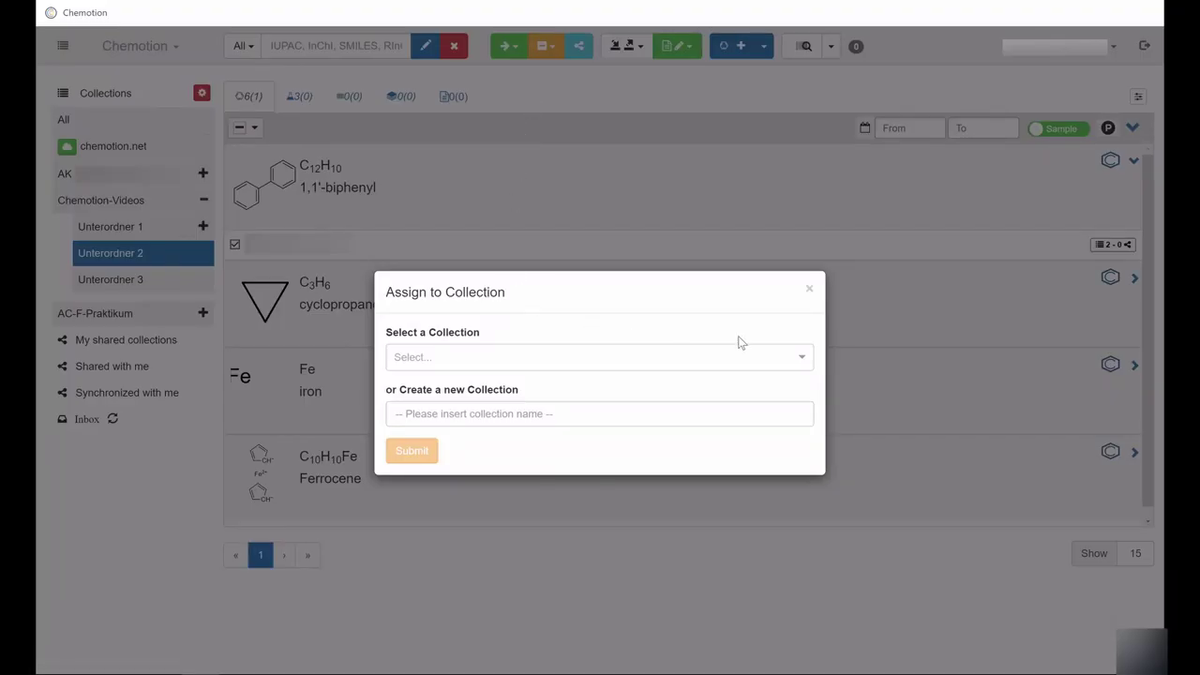
click(799, 360)
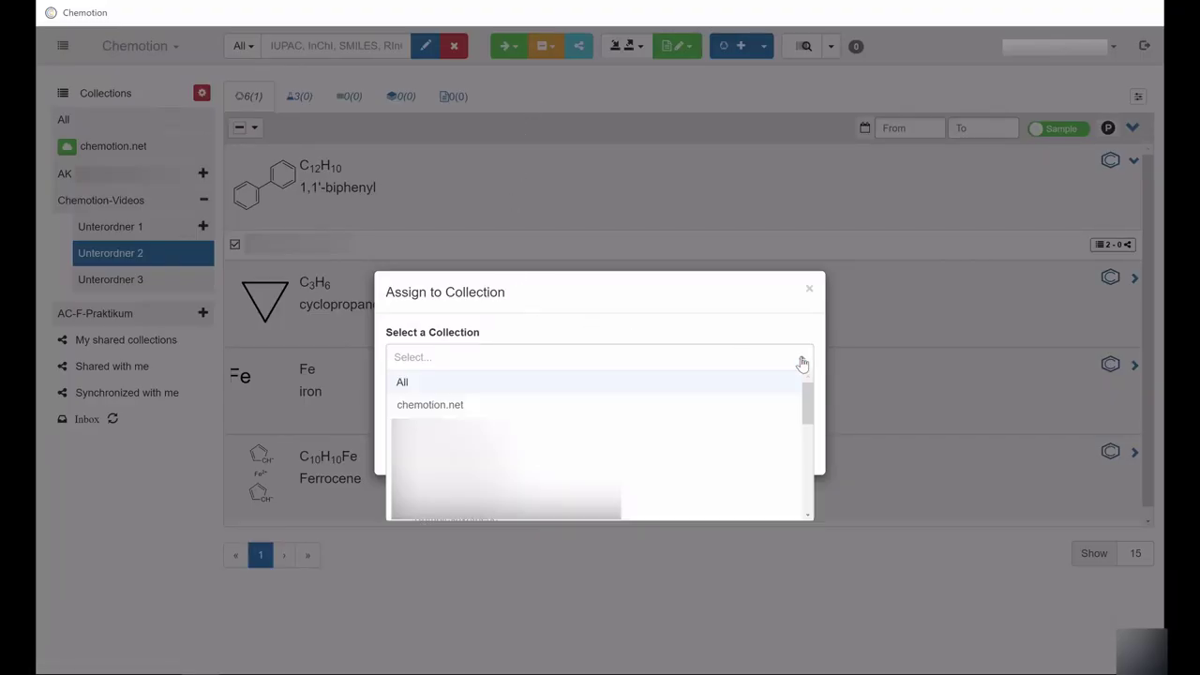
click(461, 405)
click(416, 449)
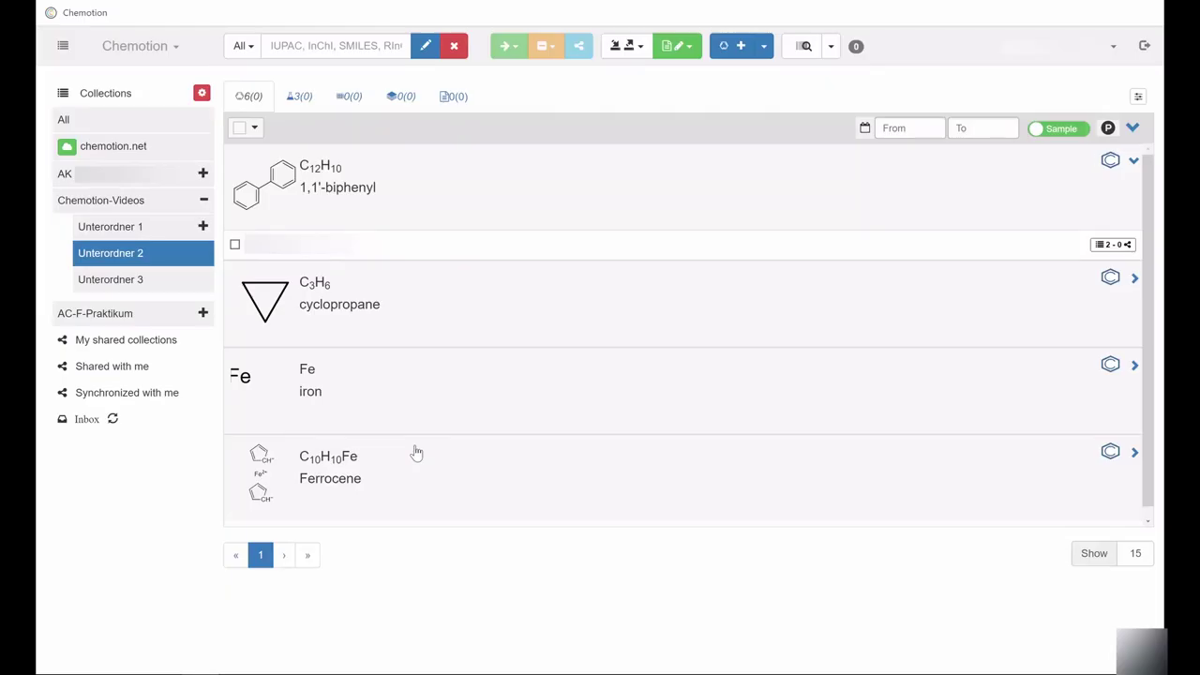
click(262, 201)
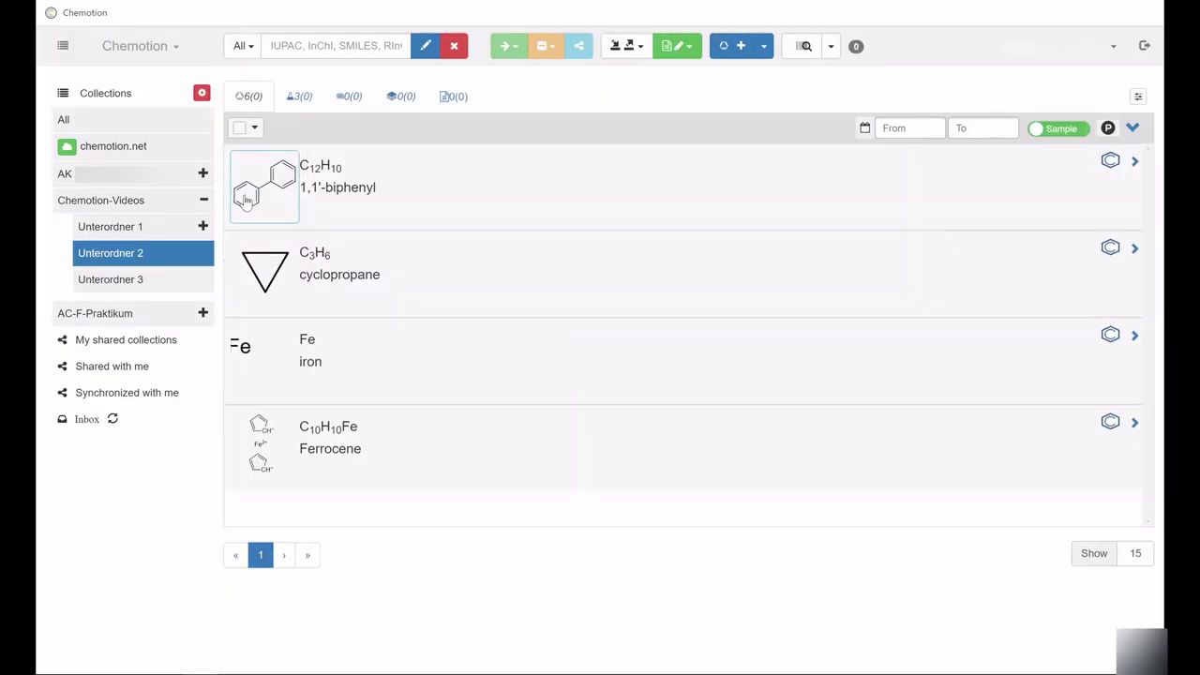
click(120, 146)
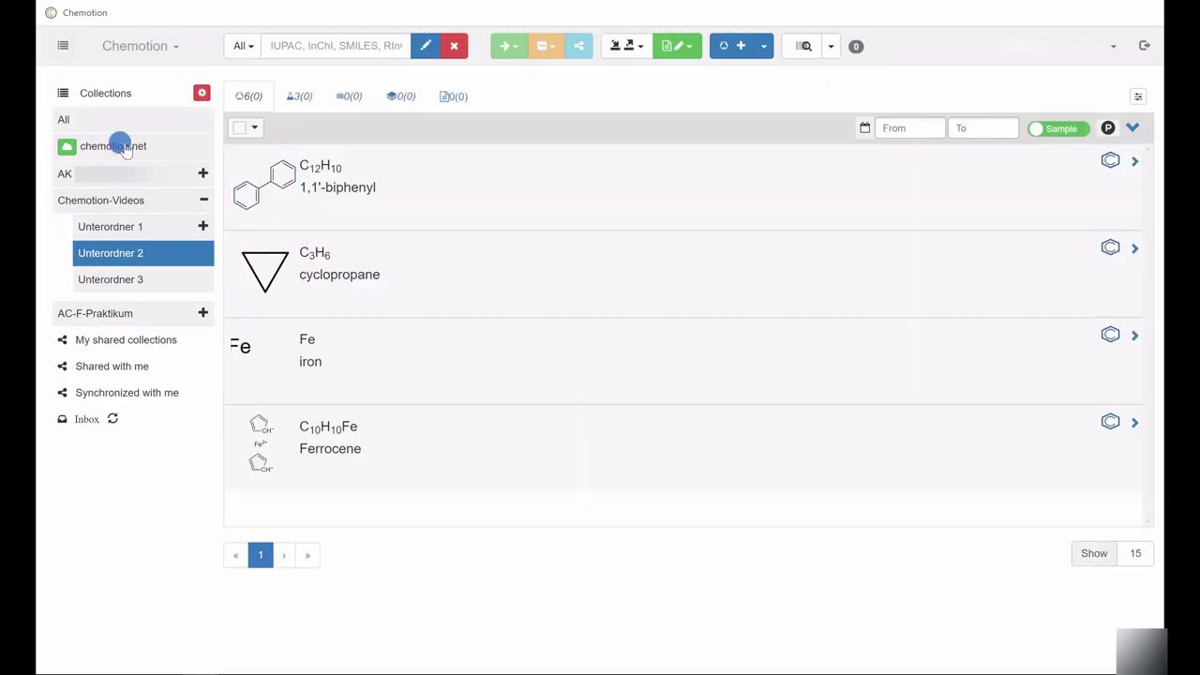